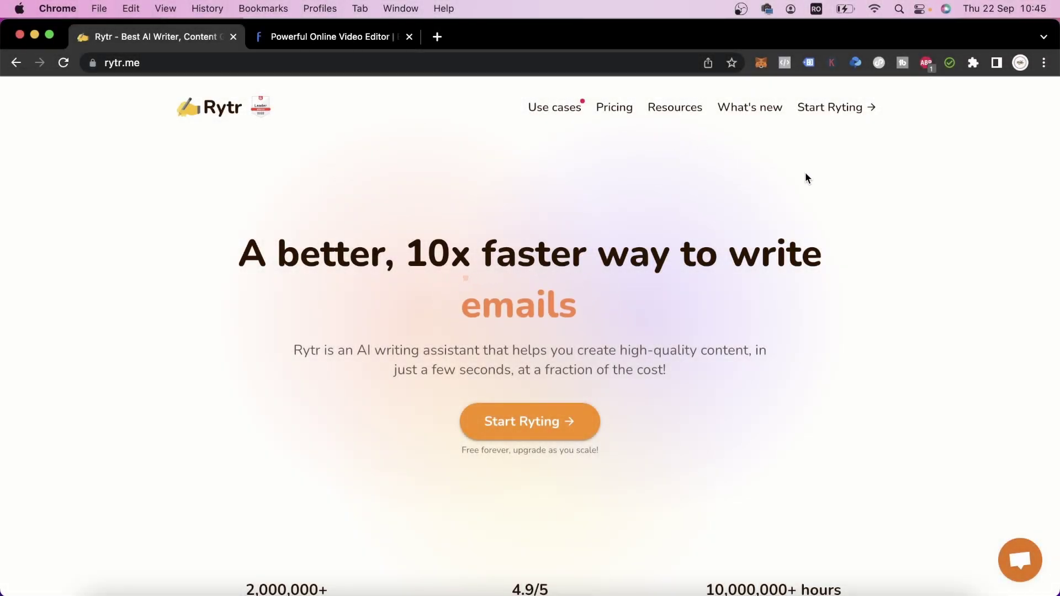
Paste the video title as Rytr's section topic and generate a 97-word blog section.
click(855, 117)
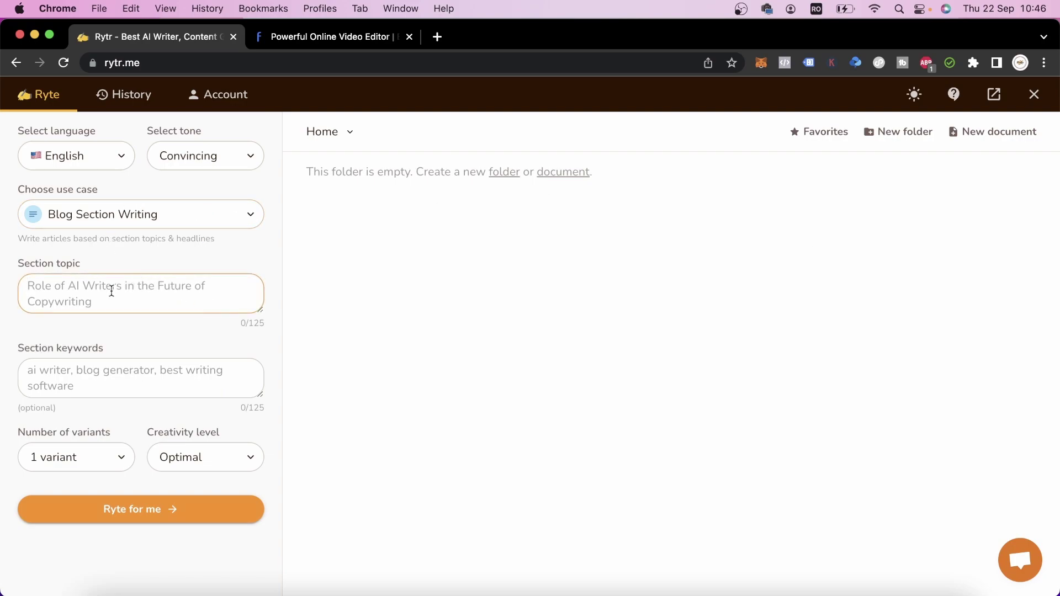
text(How To Create YouTube Videos Within Minutes Using AI Content Creation Tools)
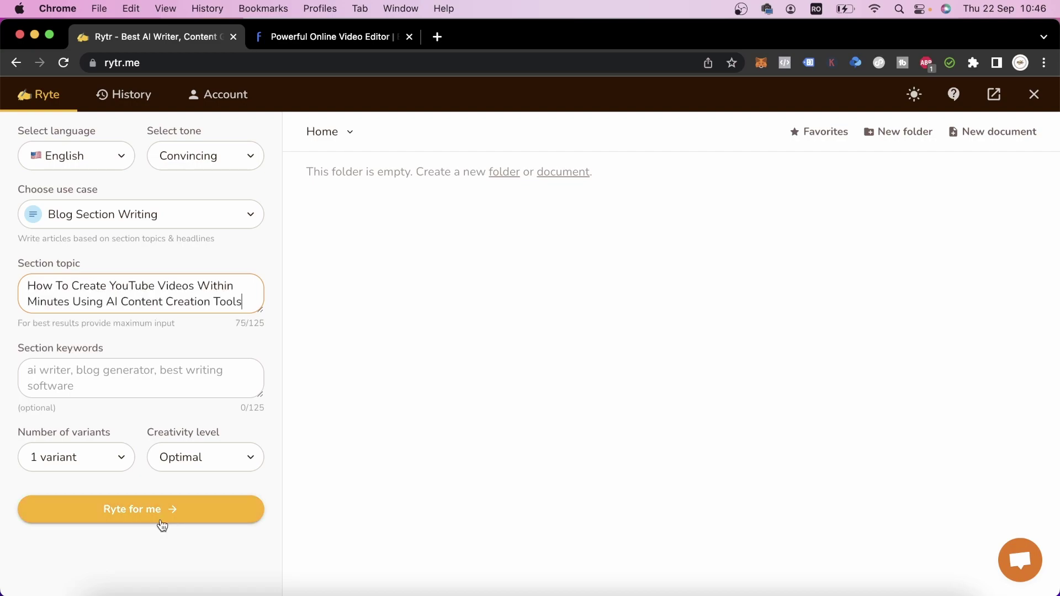
click(161, 519)
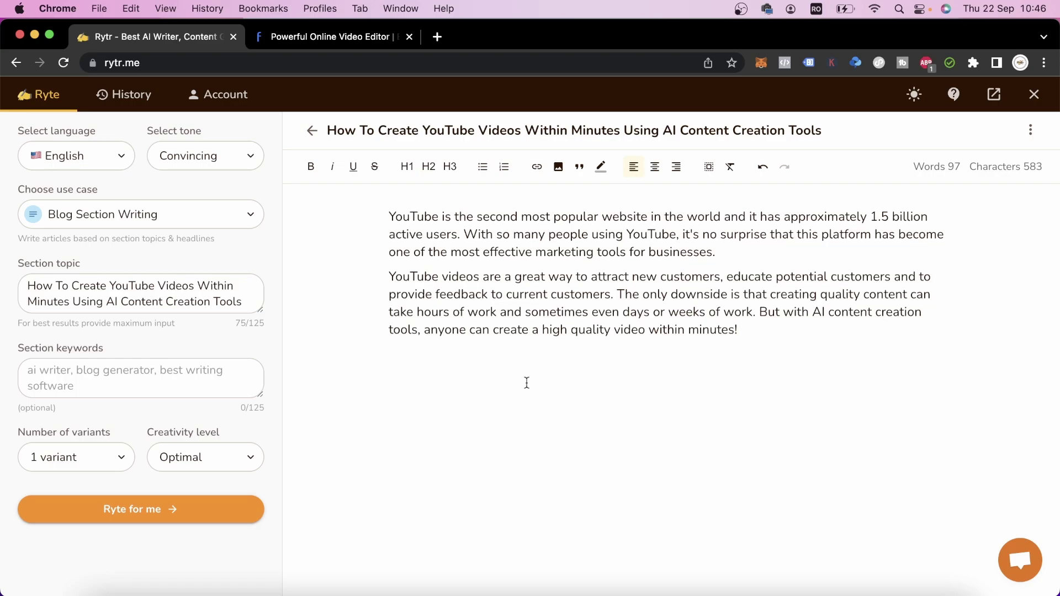
Create a 31-second English voice-over of the pasted Rytr script, read by British voice Arthur.
click(359, 40)
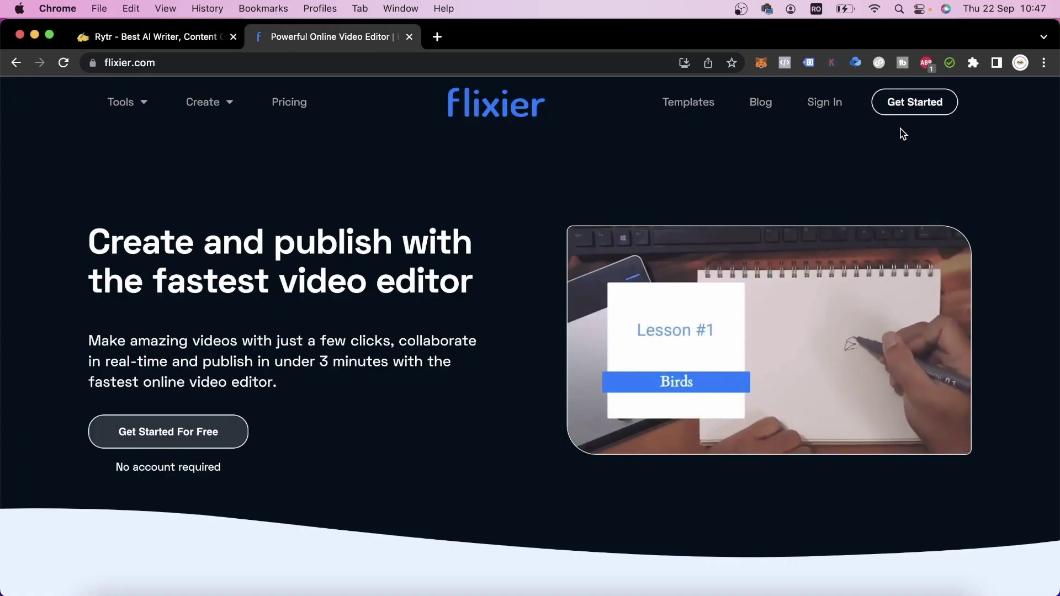
click(908, 105)
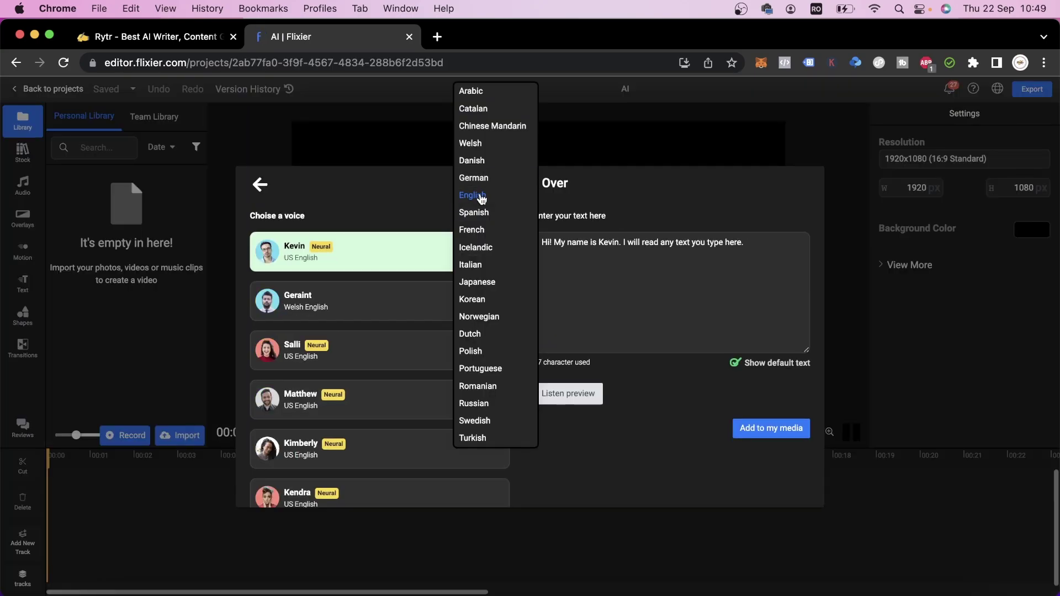
click(480, 206)
click(662, 261)
key(super+v)
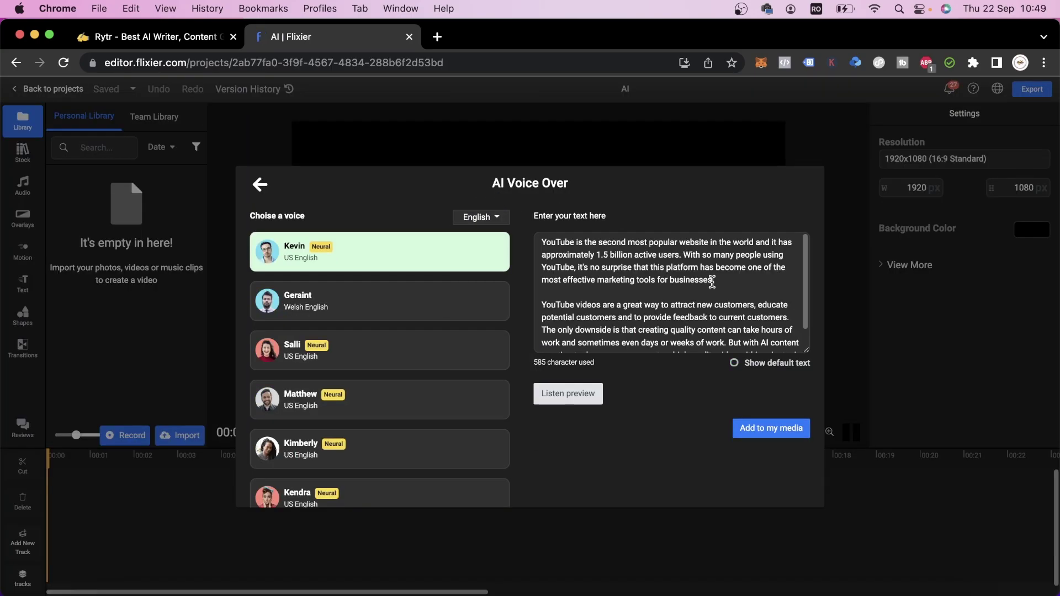
scroll(376, 309, down, 10)
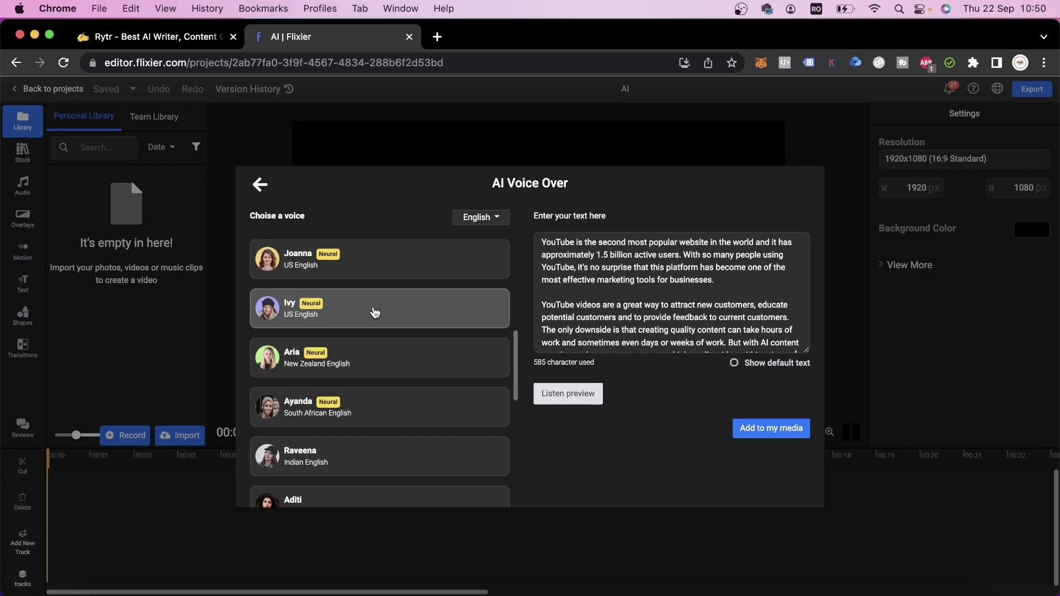
scroll(375, 312, down, 5)
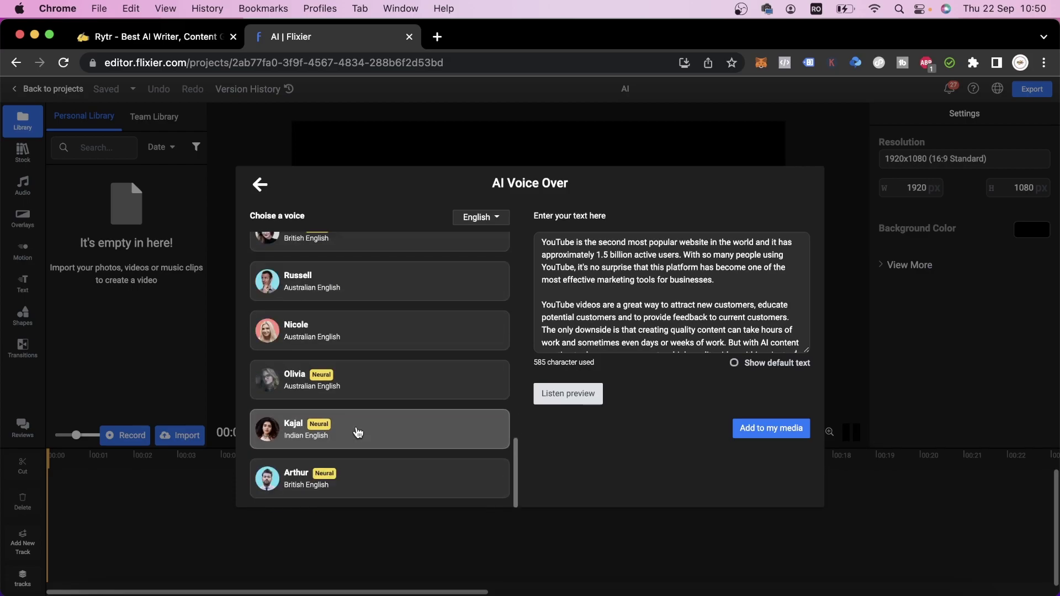
click(347, 486)
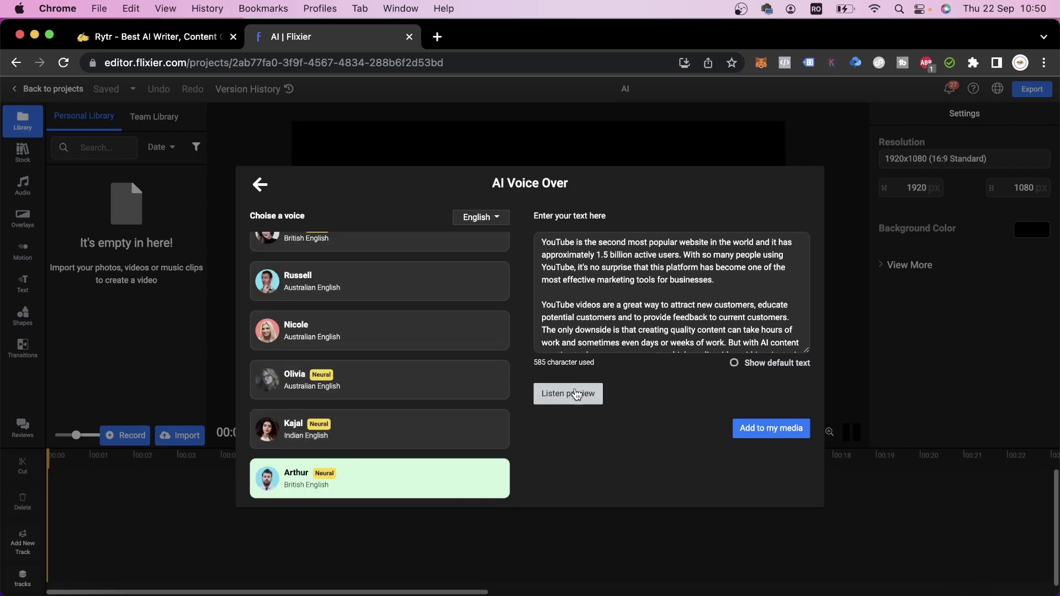
click(576, 395)
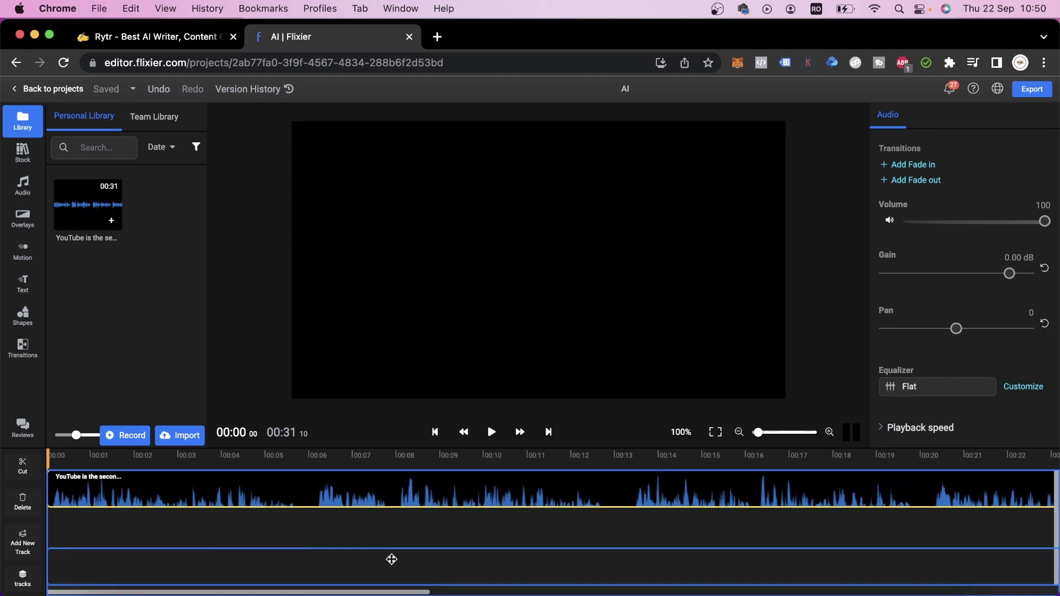
Move the voice-over to the lower track and add the robot clip from a 'youtube' stock search.
drag(390, 558, 395, 547)
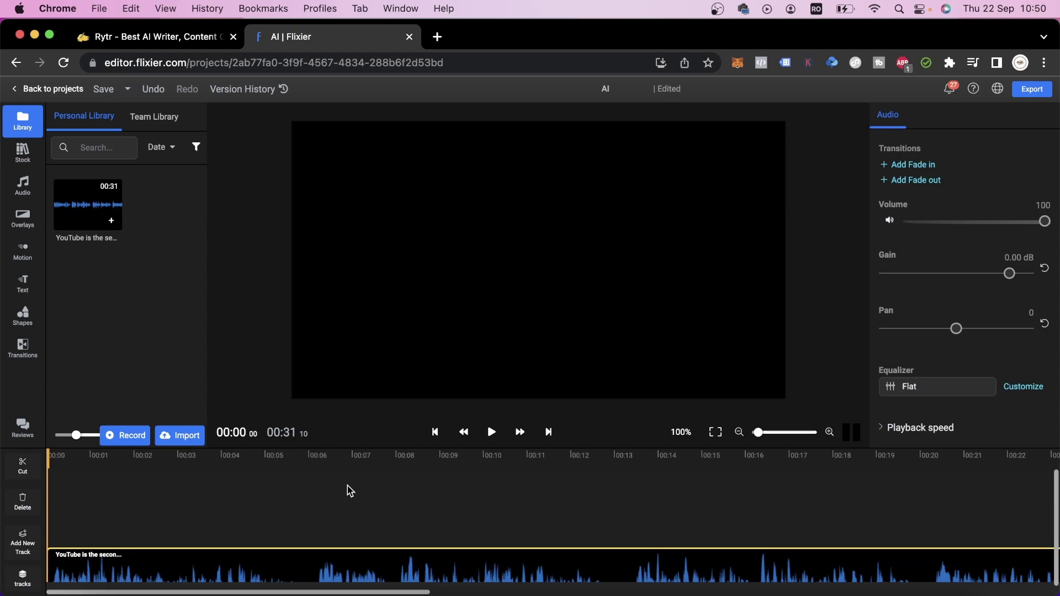
click(22, 153)
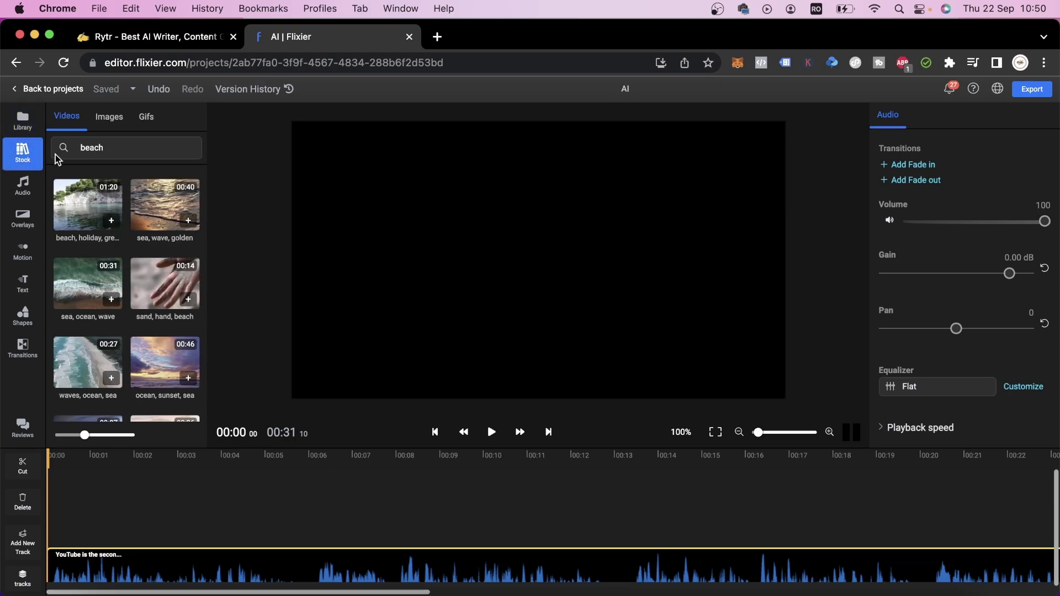
double_click(92, 149)
text(youtube)
scroll(146, 310, down, 3)
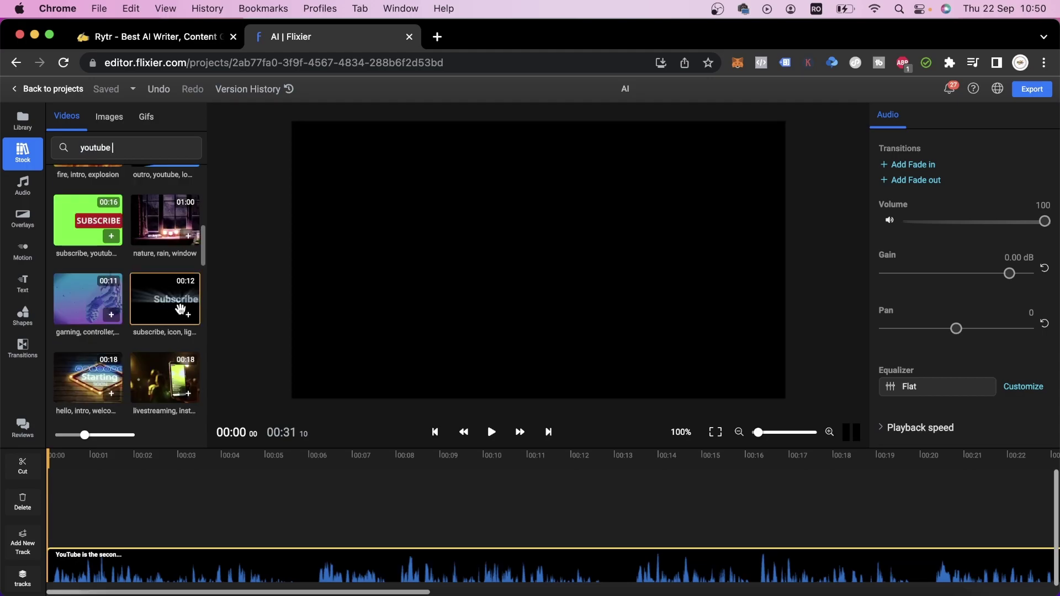
scroll(147, 310, down, 3)
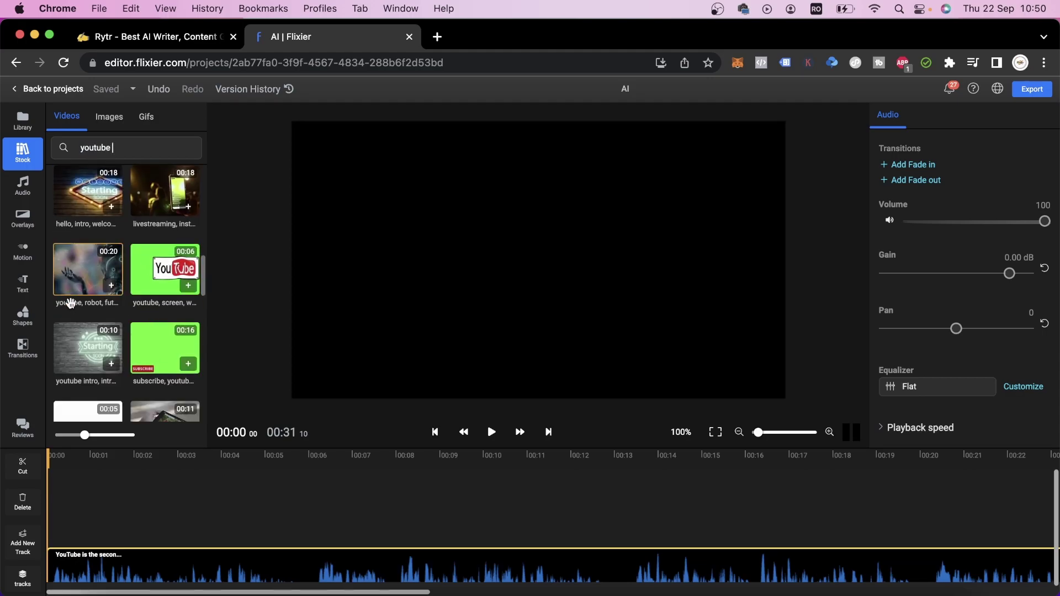
drag(94, 284, 67, 531)
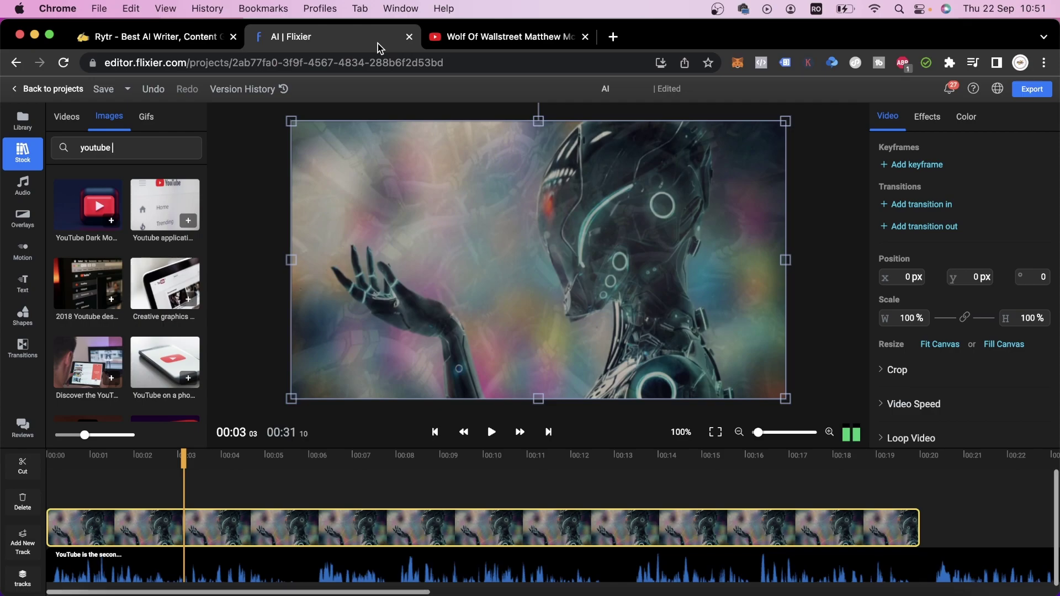
Copy the Wolf Of Wallstreet YouTube video's address and return to the editor.
click(473, 40)
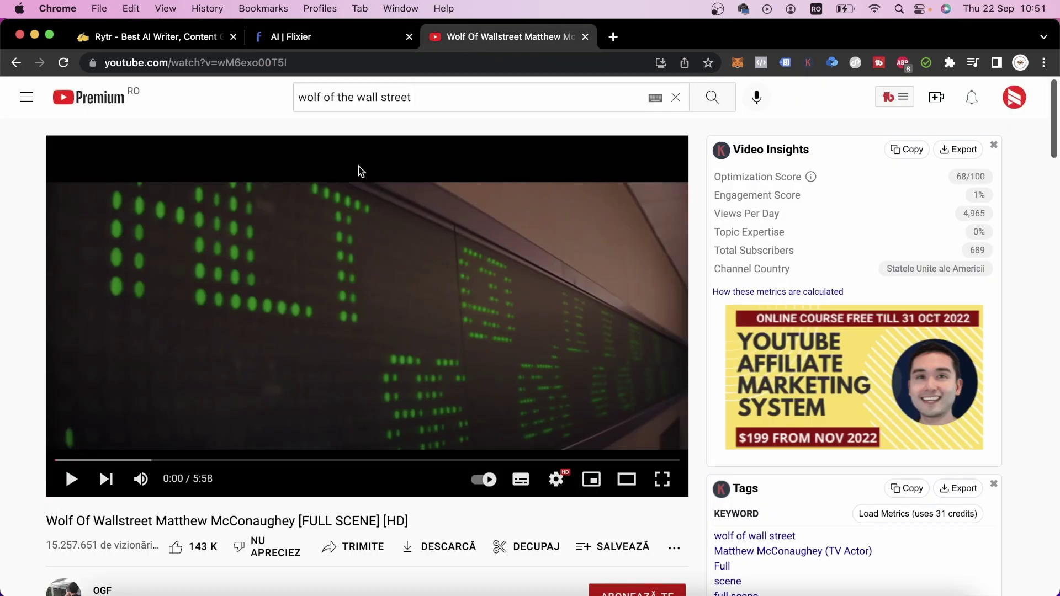
click(293, 63)
key(super+c)
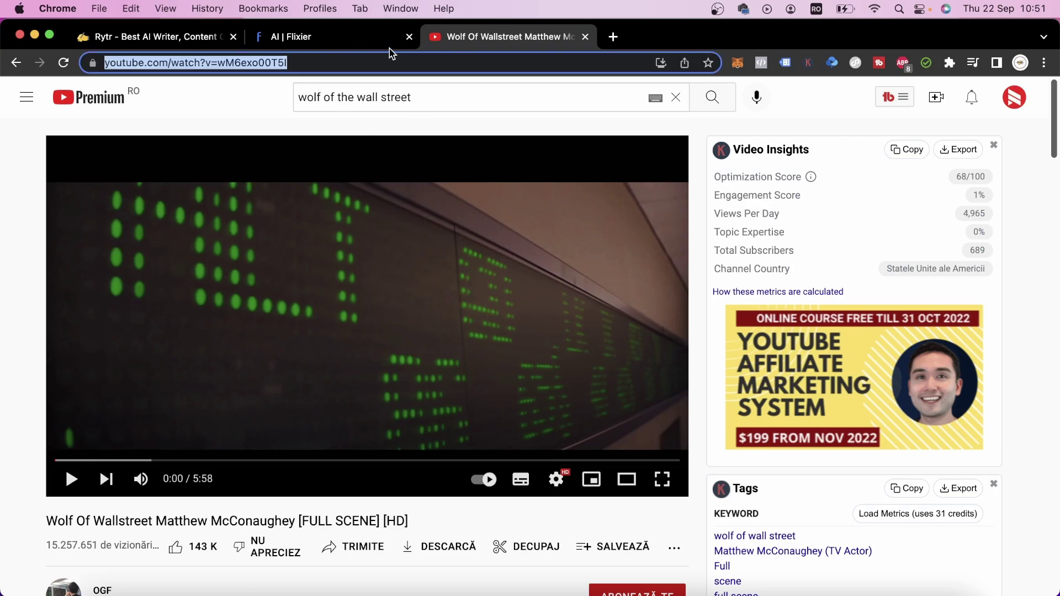
click(354, 40)
Import the Wolf Of Wallstreet YouTube video into the library from its pasted link.
click(22, 121)
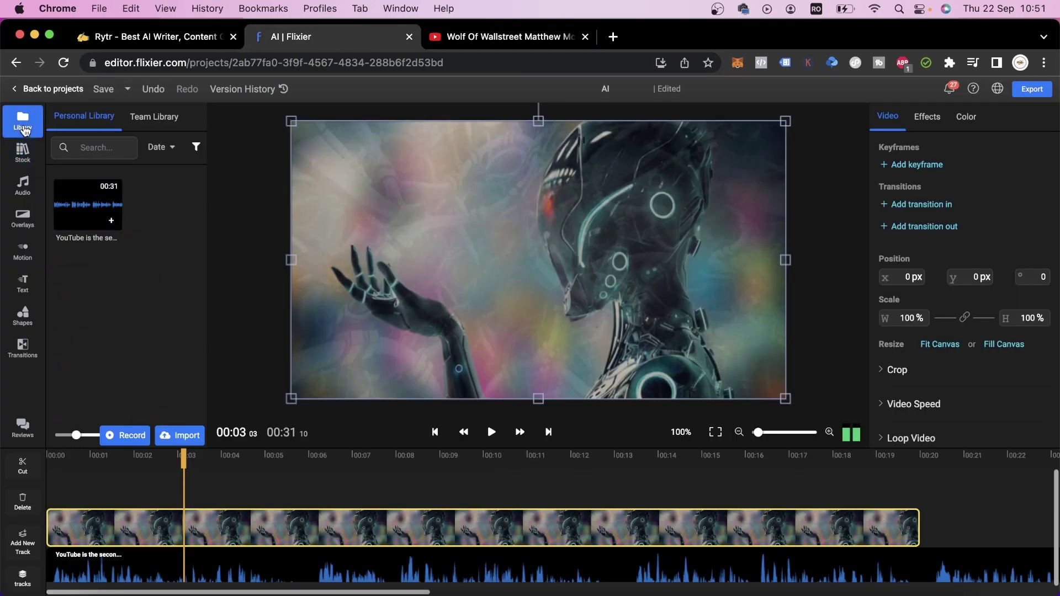
click(172, 436)
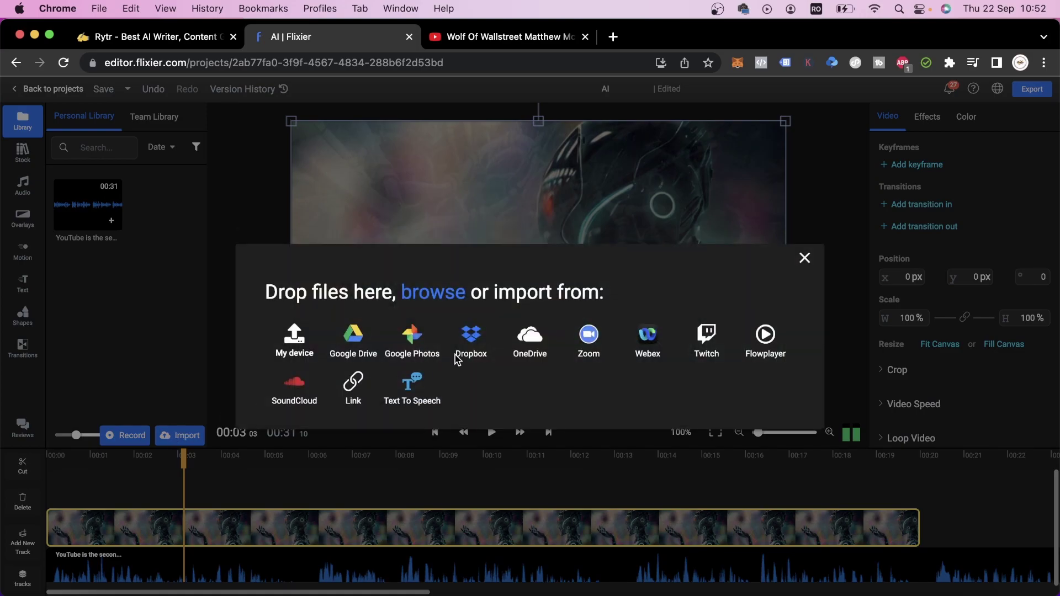
click(356, 380)
key(super+v)
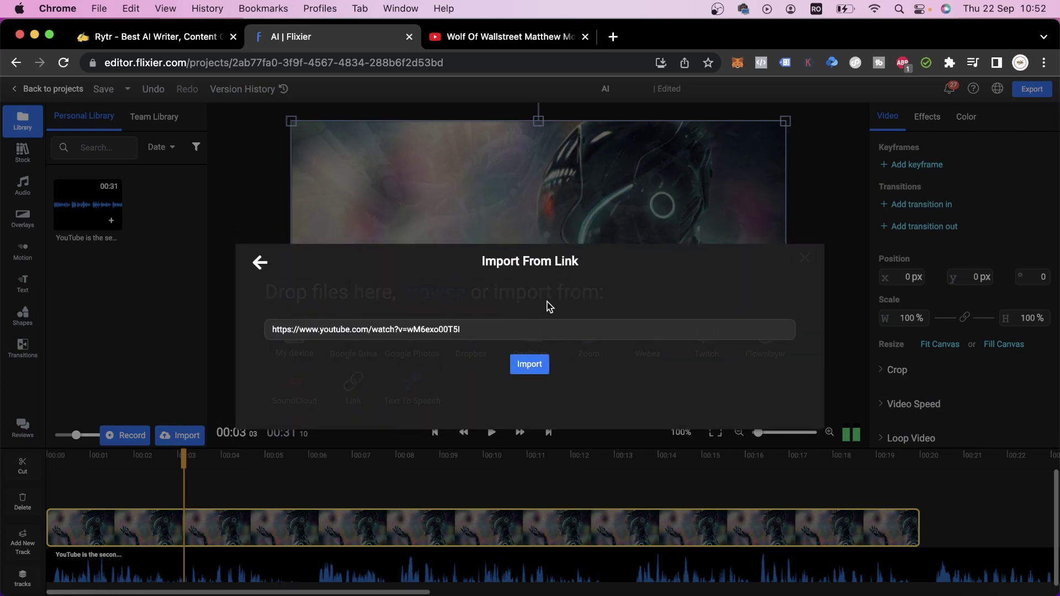
click(527, 364)
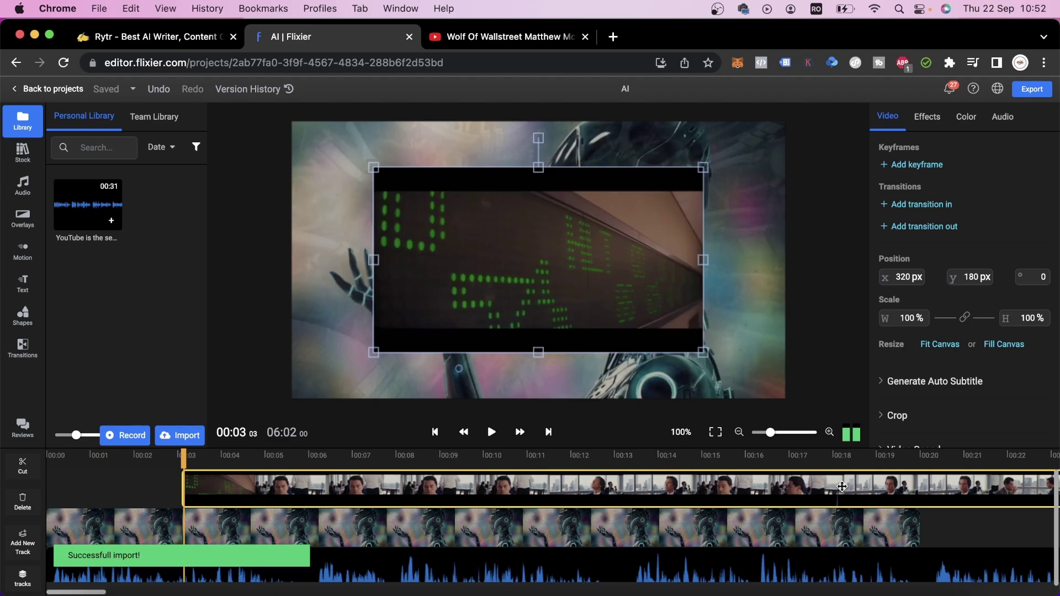
Shift the Wolf clip, delete the robot clip, close the gap, and preview.
drag(360, 495, 452, 480)
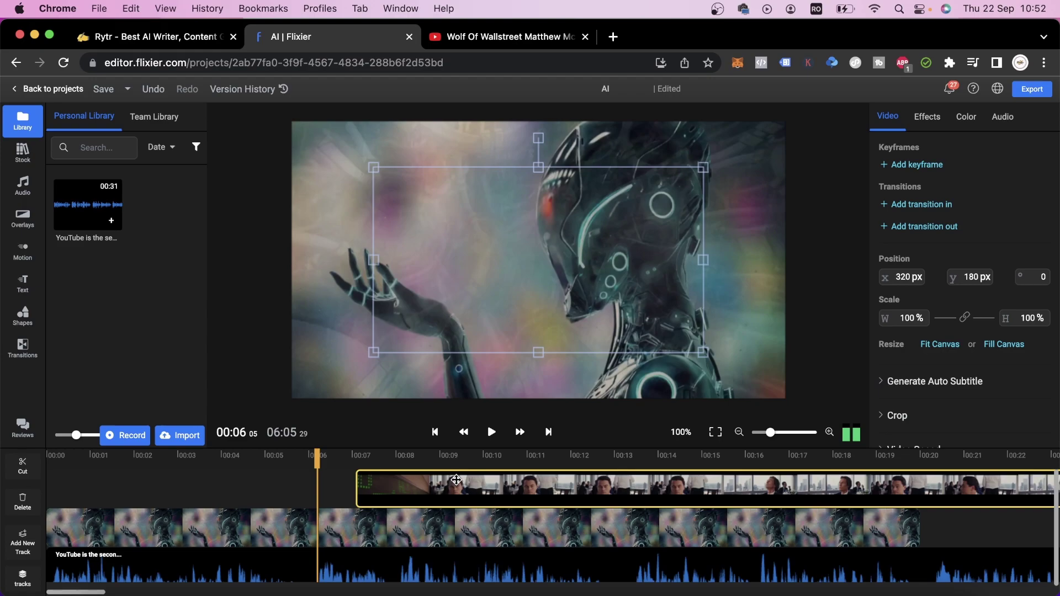
drag(456, 480, 425, 480)
click(390, 522)
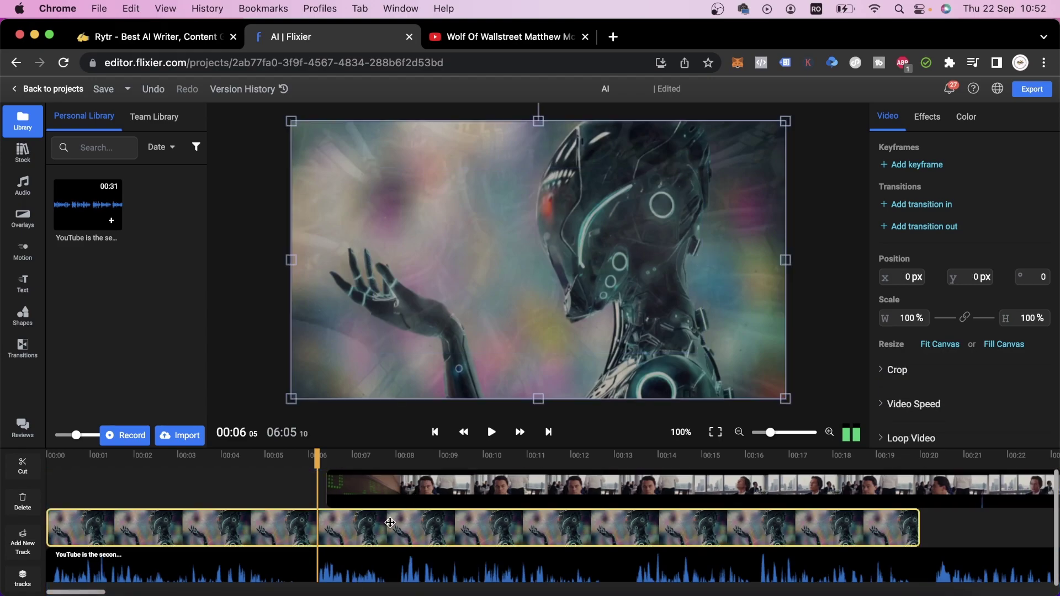
key(Delete)
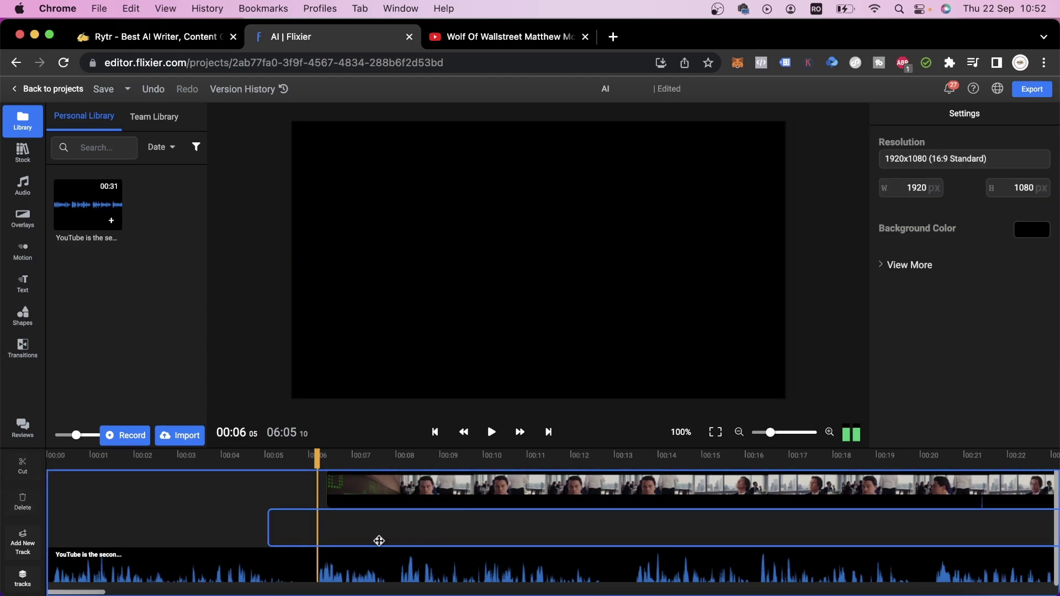
key(Delete)
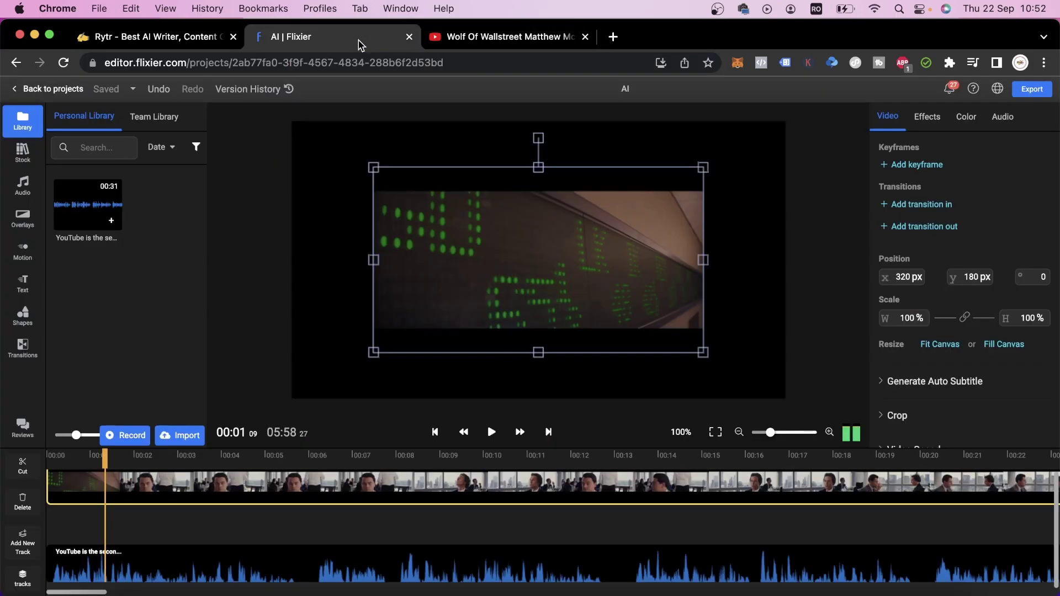
click(319, 345)
key(space)
click(323, 350)
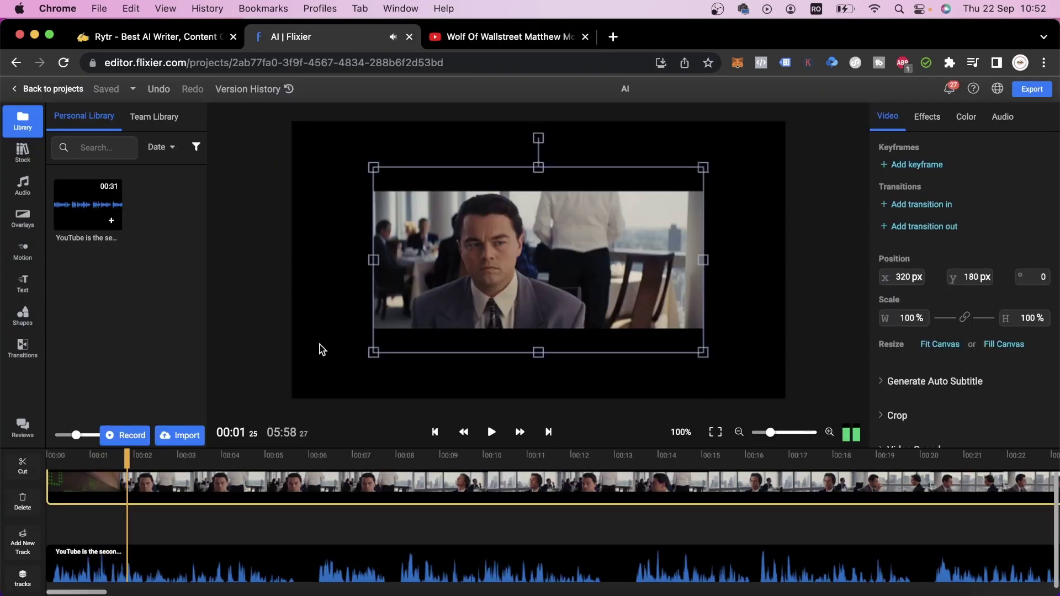
Detach the movie clip's audio and delete the detached audio track.
right_click(327, 490)
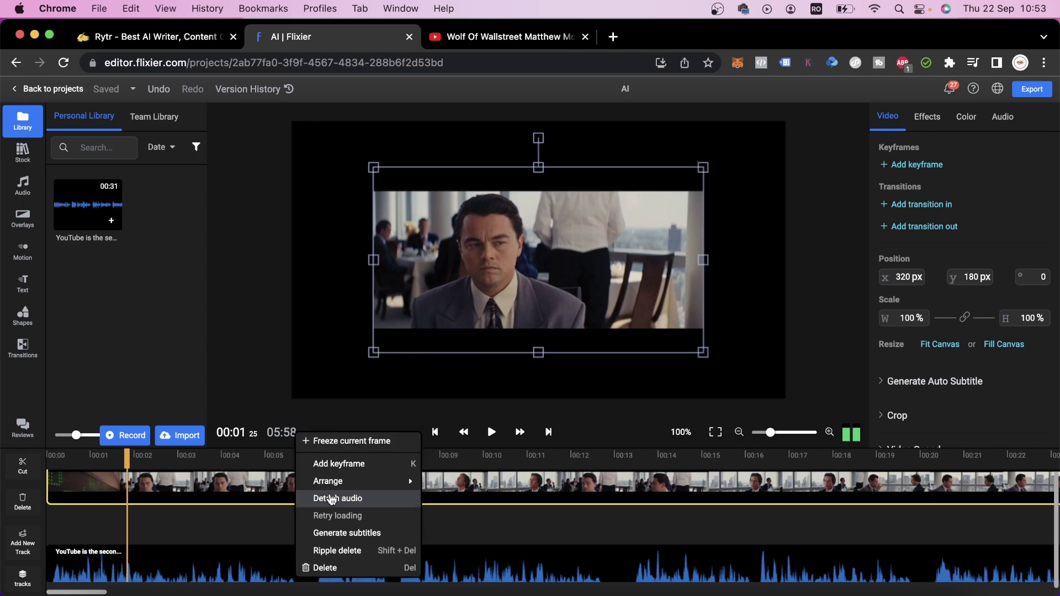
click(363, 506)
click(342, 487)
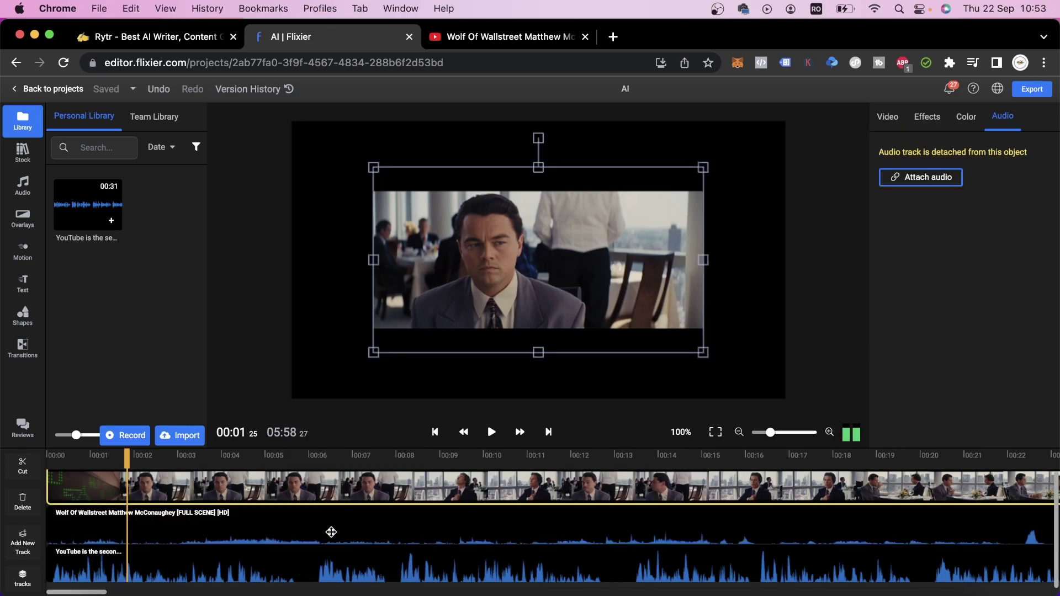
click(331, 531)
key(Delete)
Enlarge the movie frame so it fills the canvas.
click(182, 486)
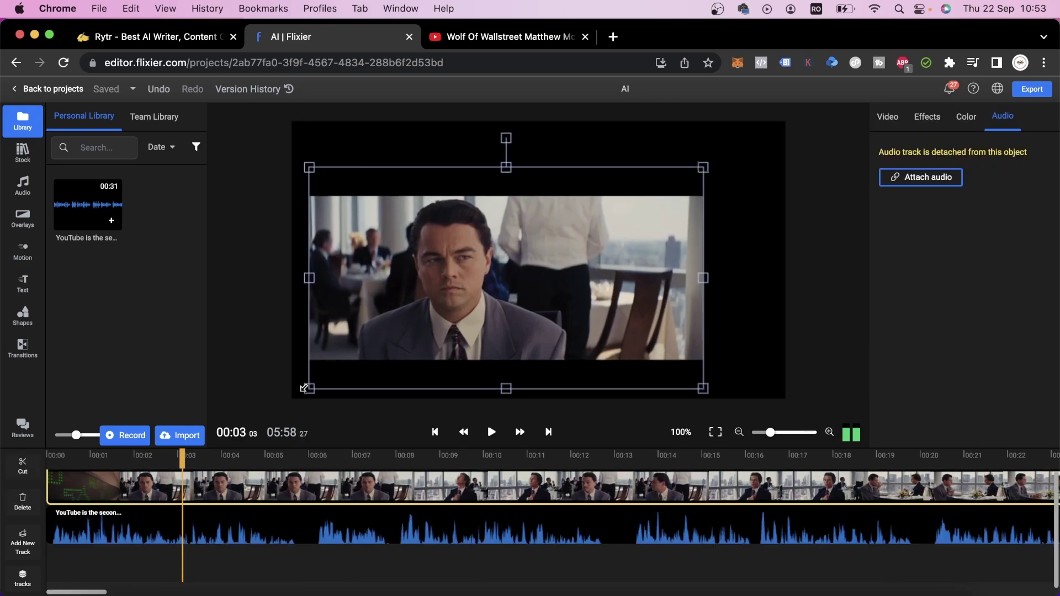
drag(703, 167, 785, 121)
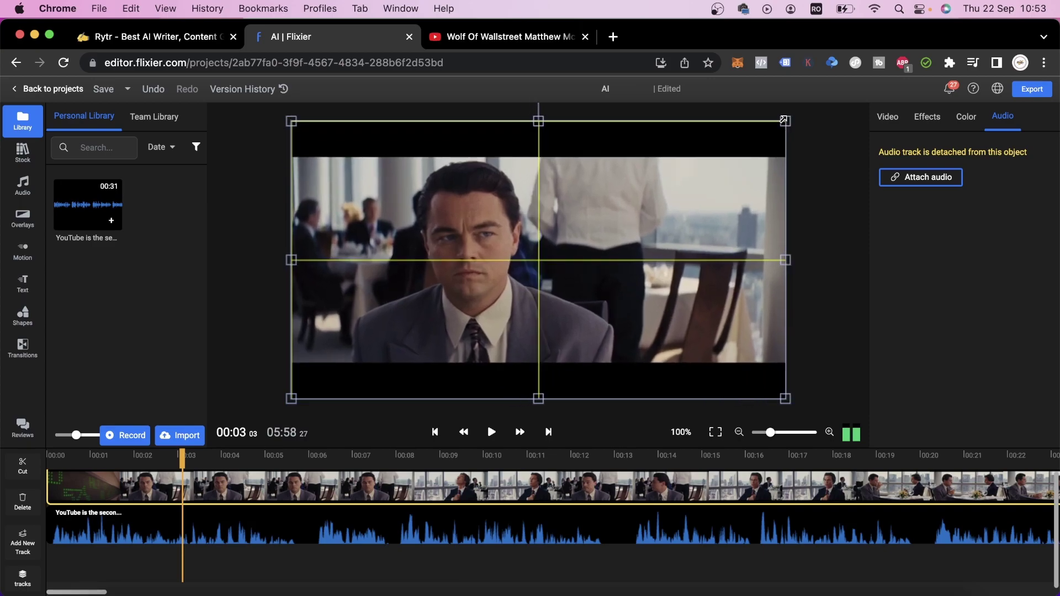
click(304, 488)
click(315, 494)
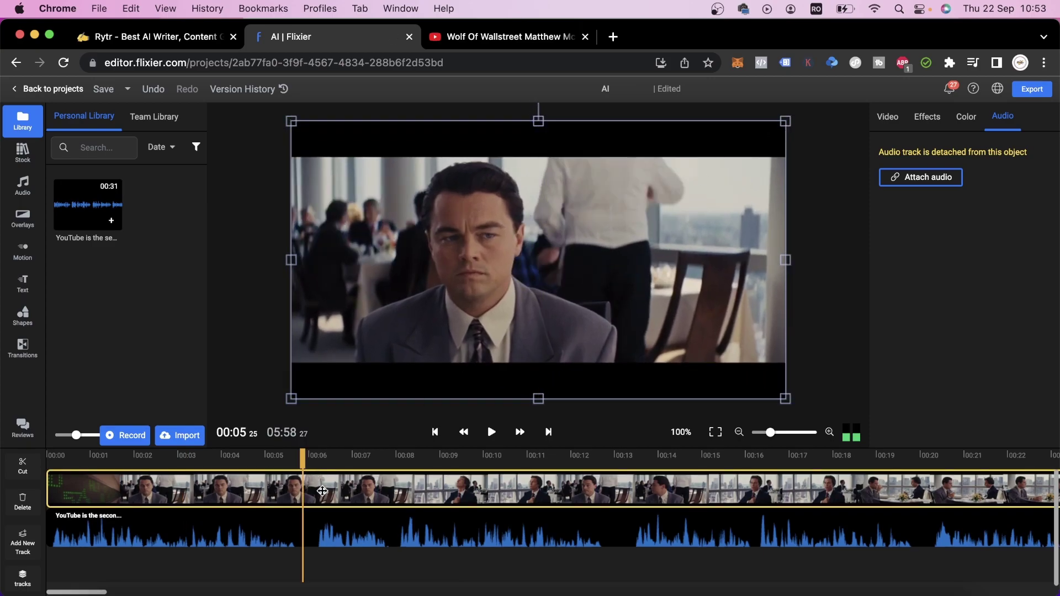
Split the movie clip at 00:08 and delete the trailing pieces, leaving about six seconds.
click(39, 467)
click(413, 489)
click(466, 478)
key(Delete)
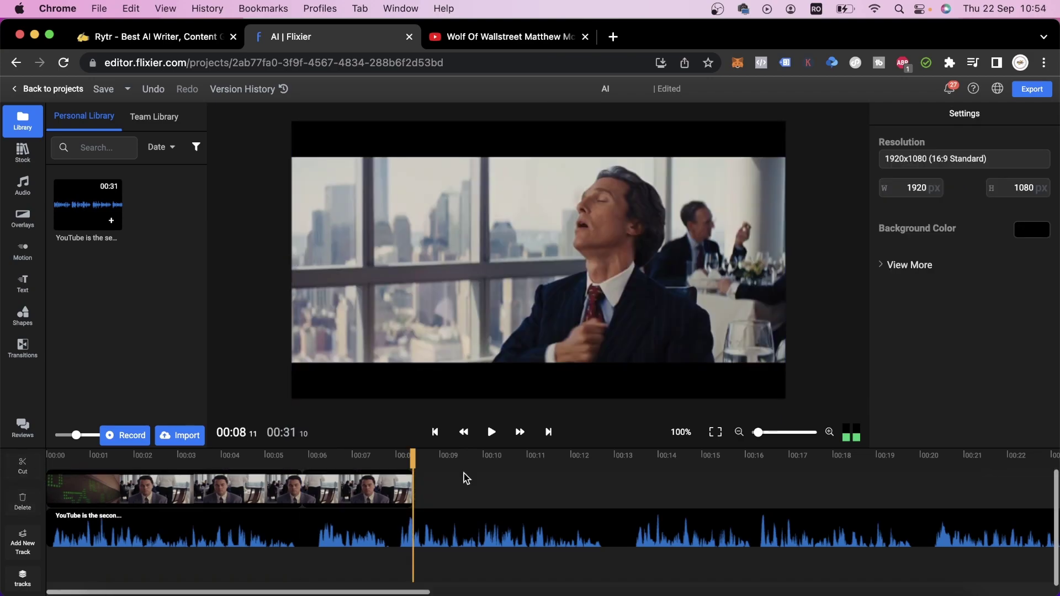
click(367, 481)
key(Delete)
Place the matrix clip from an 'artificial intelligence' stock search right after the Wolf clip.
click(272, 466)
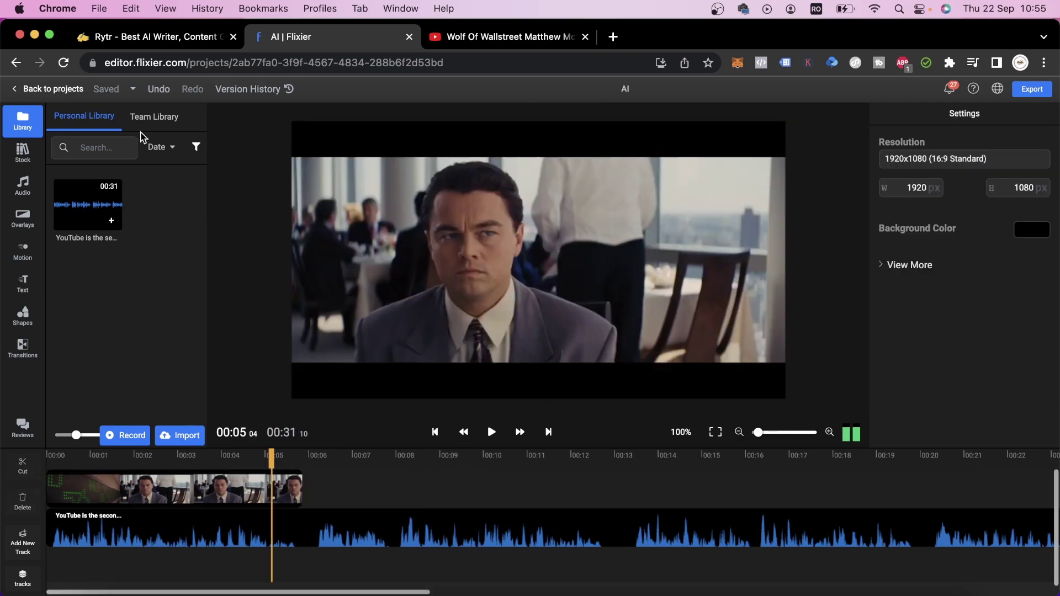
click(22, 153)
double_click(107, 149)
text(artificial intelligence)
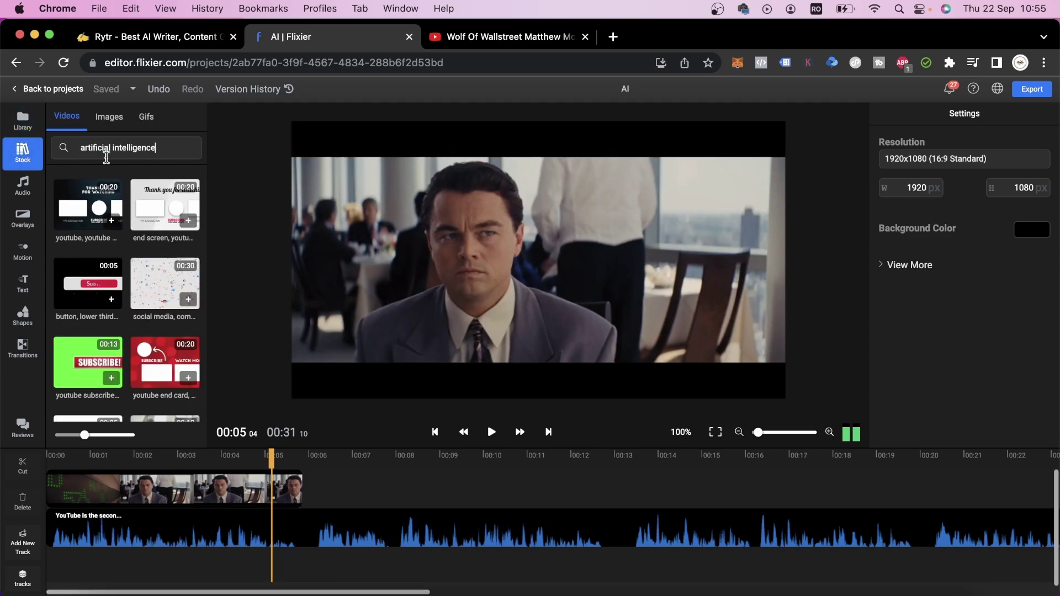
key(Return)
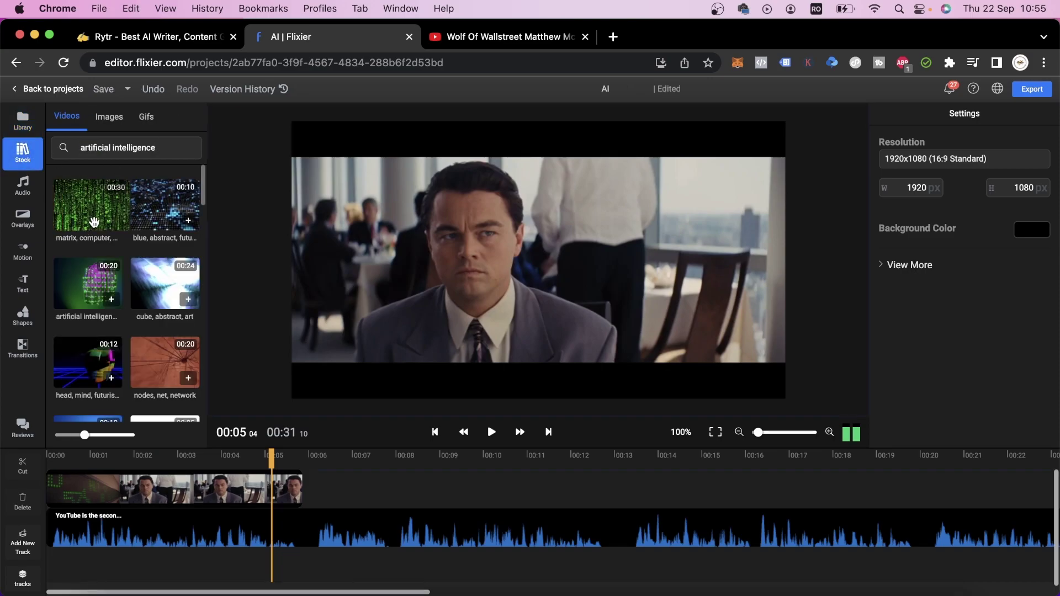
drag(94, 221, 359, 505)
click(455, 459)
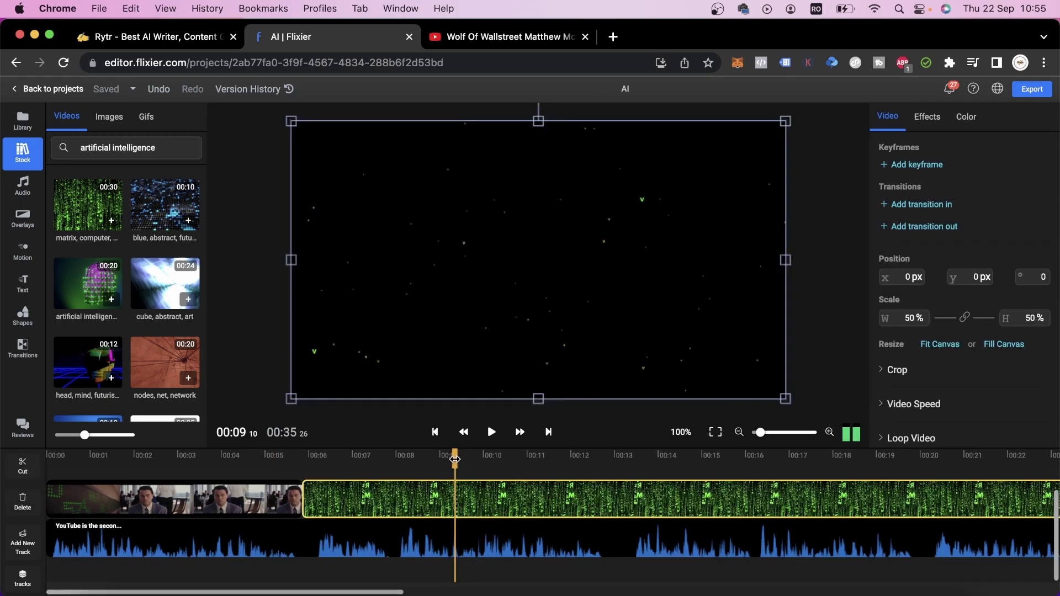
click(389, 535)
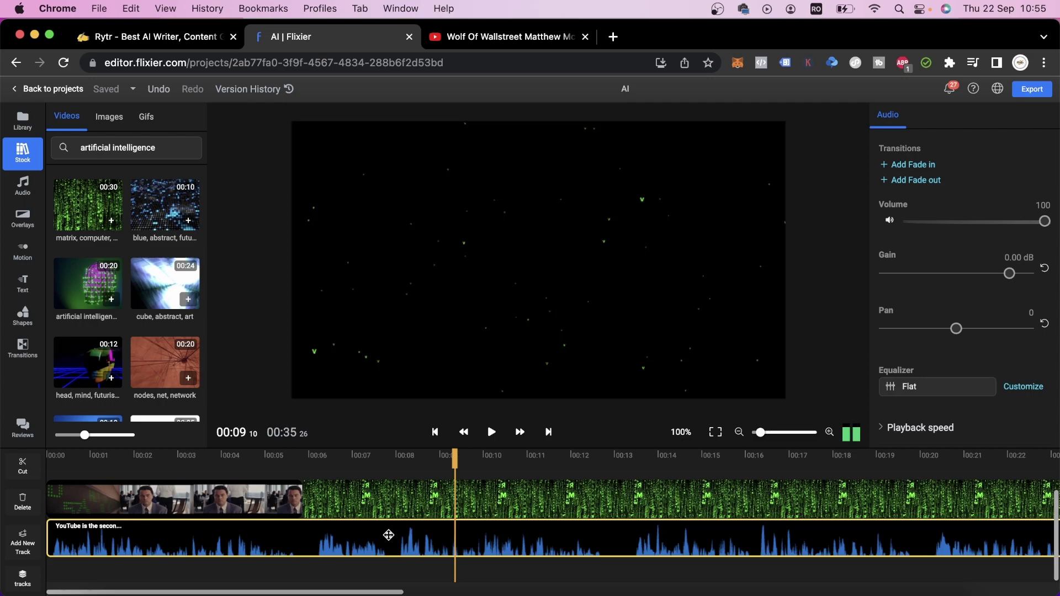
Generate subtitles from the voice-over clip via its right-click menu.
right_click(389, 536)
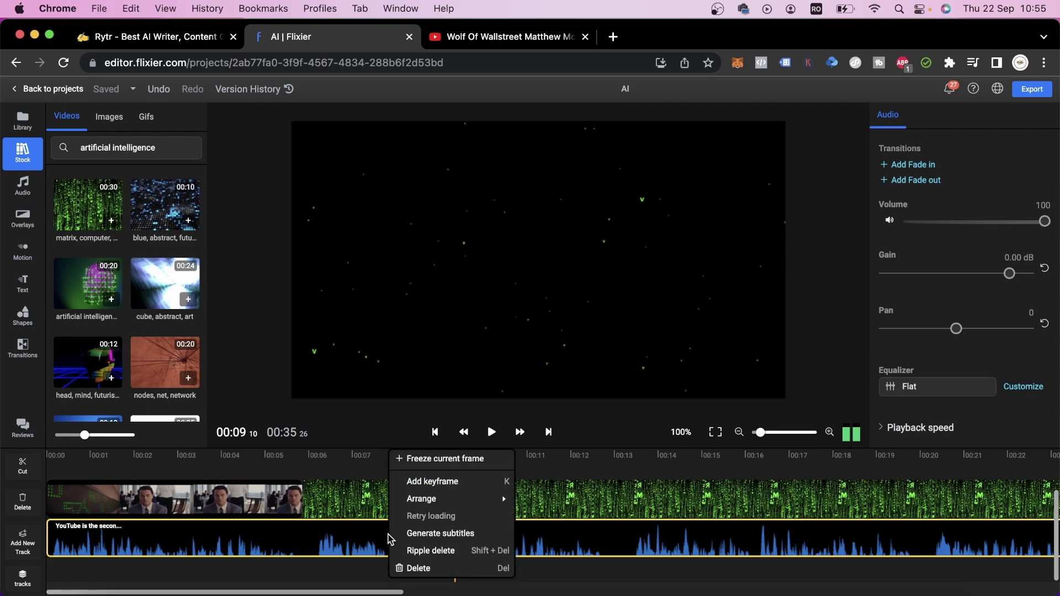
click(468, 540)
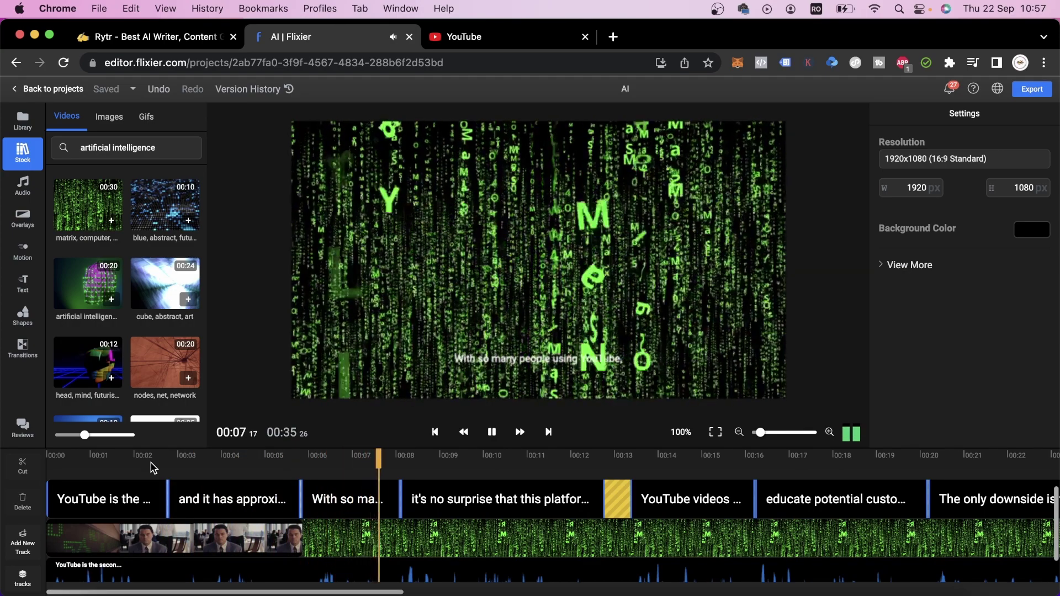
Apply the Block subtitle preset and set the subtitle background colour to blue.
click(692, 480)
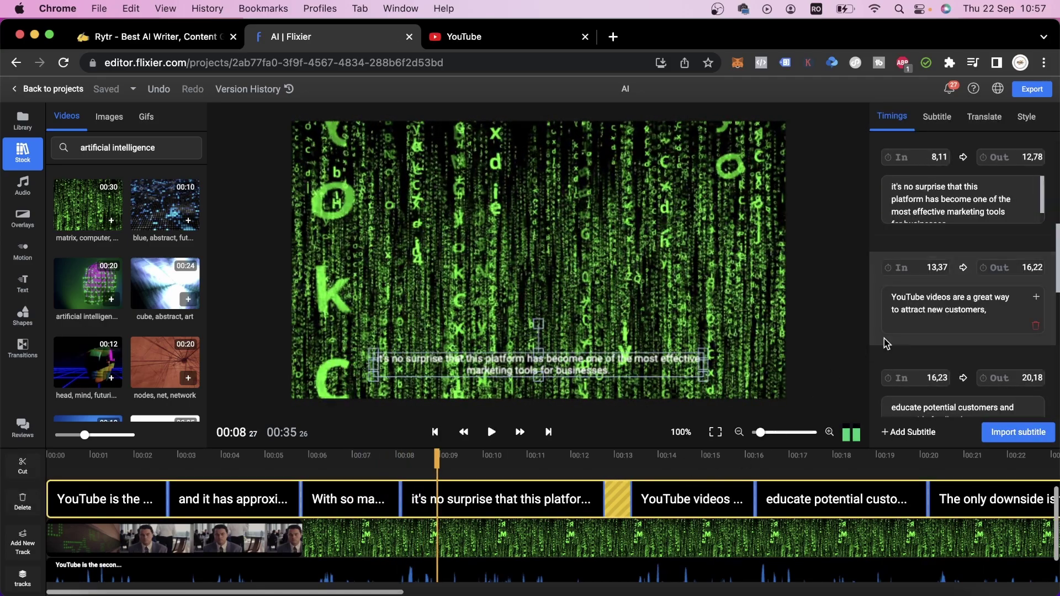
click(1027, 116)
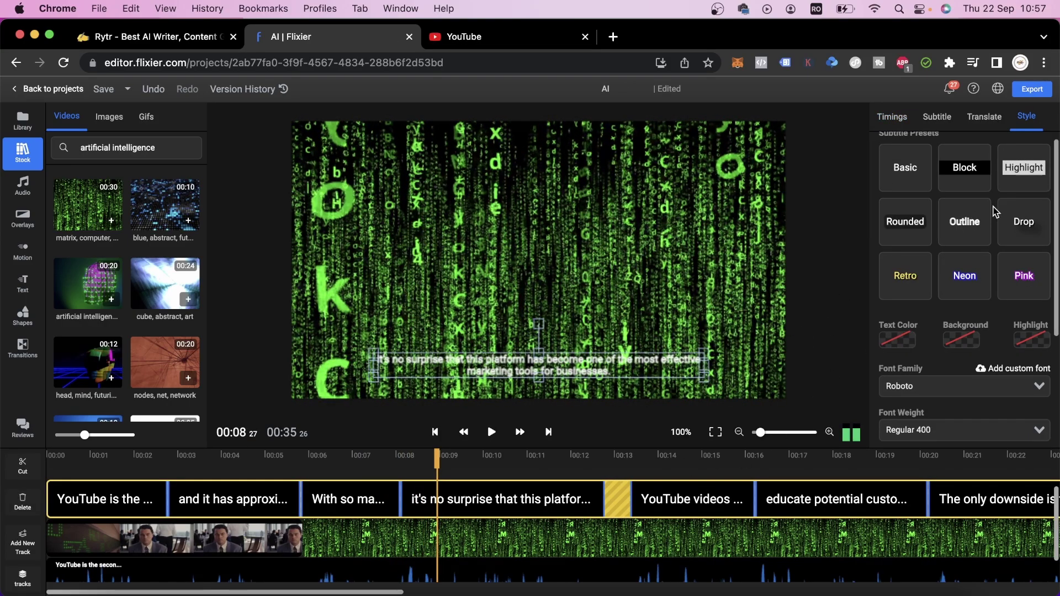
click(964, 168)
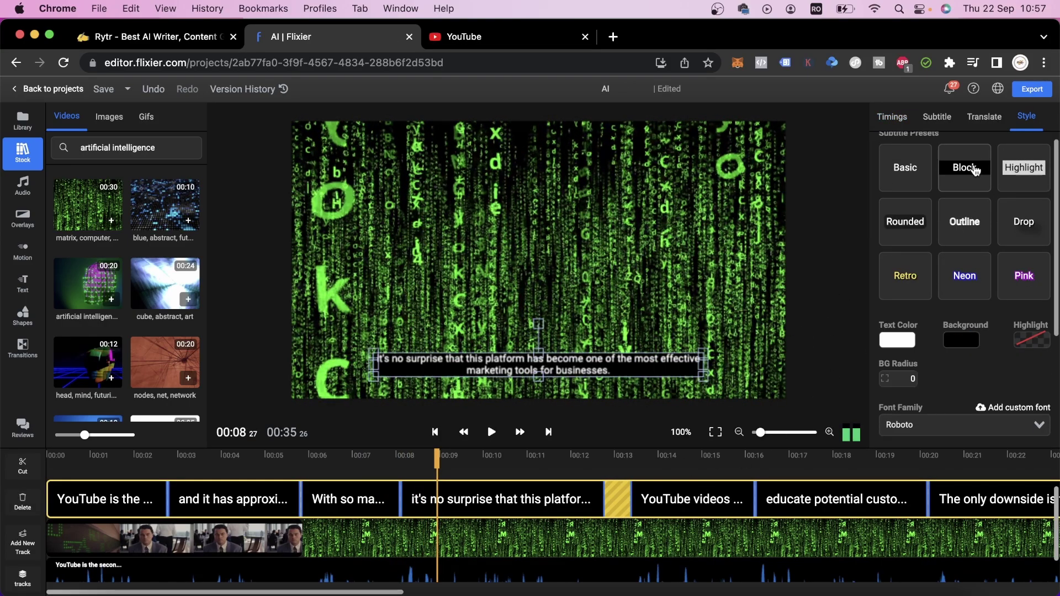
click(970, 346)
click(773, 270)
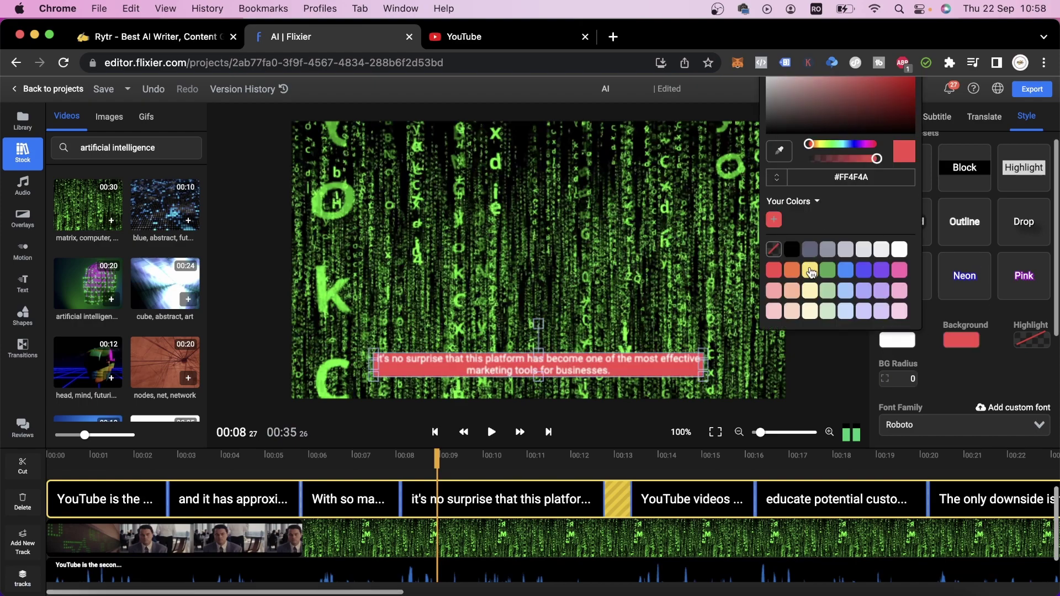
click(845, 269)
click(38, 159)
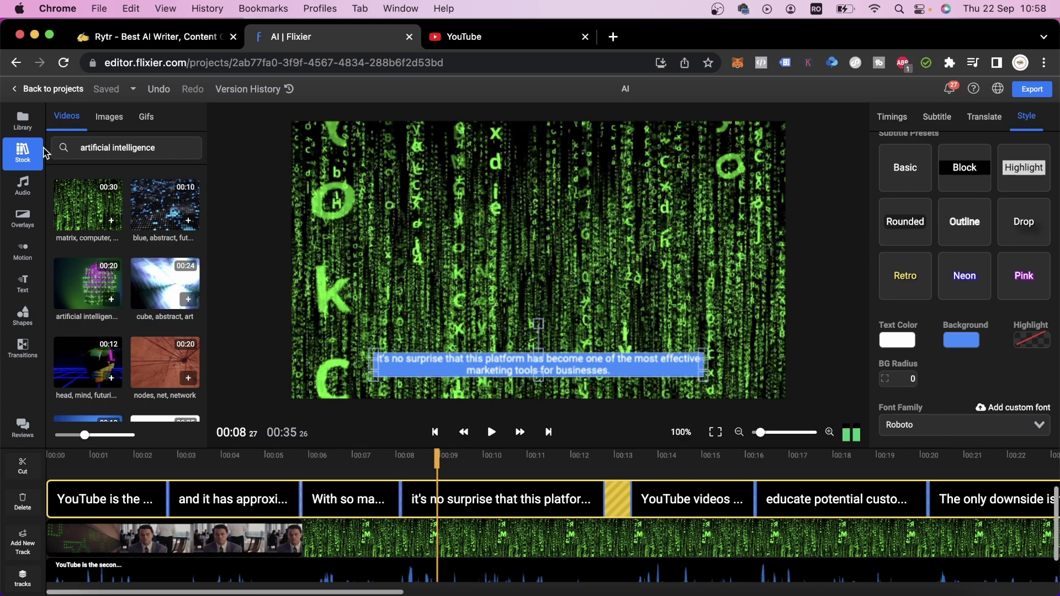
Add the YT Subscribe Style motion graphic to the start of the timeline.
click(23, 218)
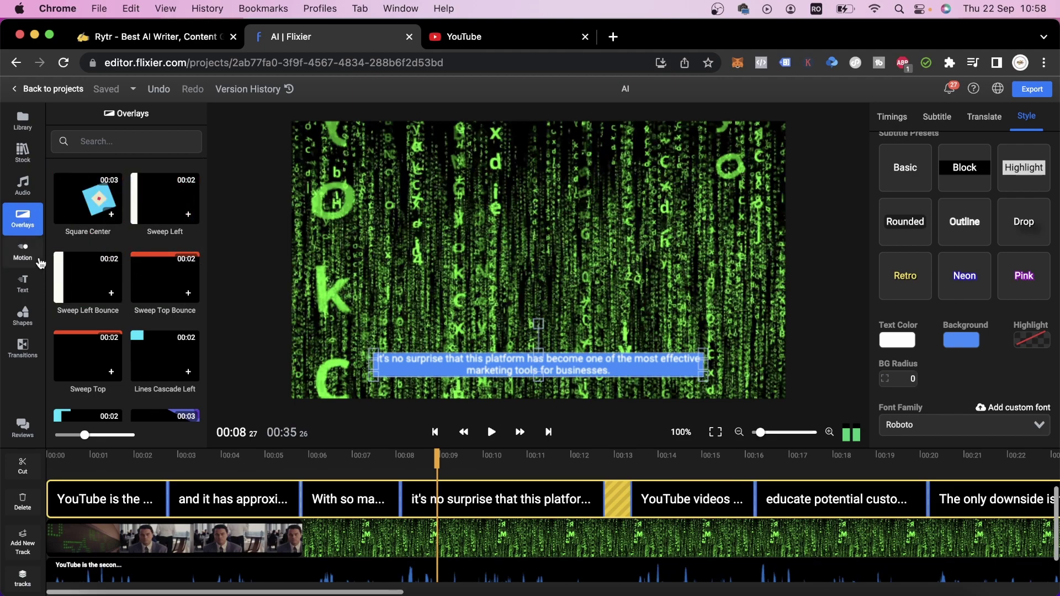
click(23, 251)
drag(100, 285, 59, 496)
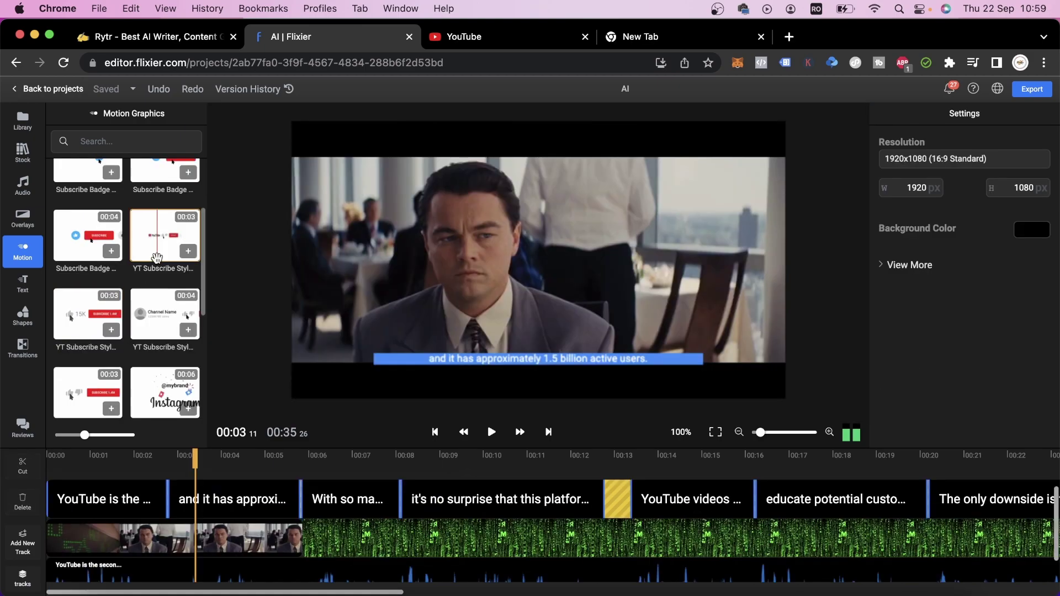
drag(157, 258, 83, 497)
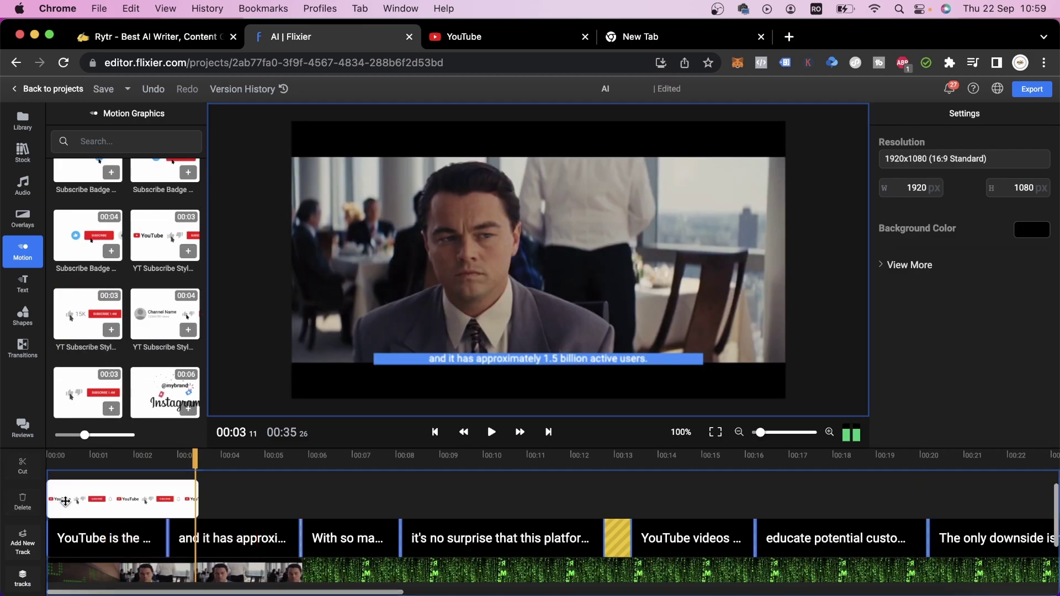
click(77, 466)
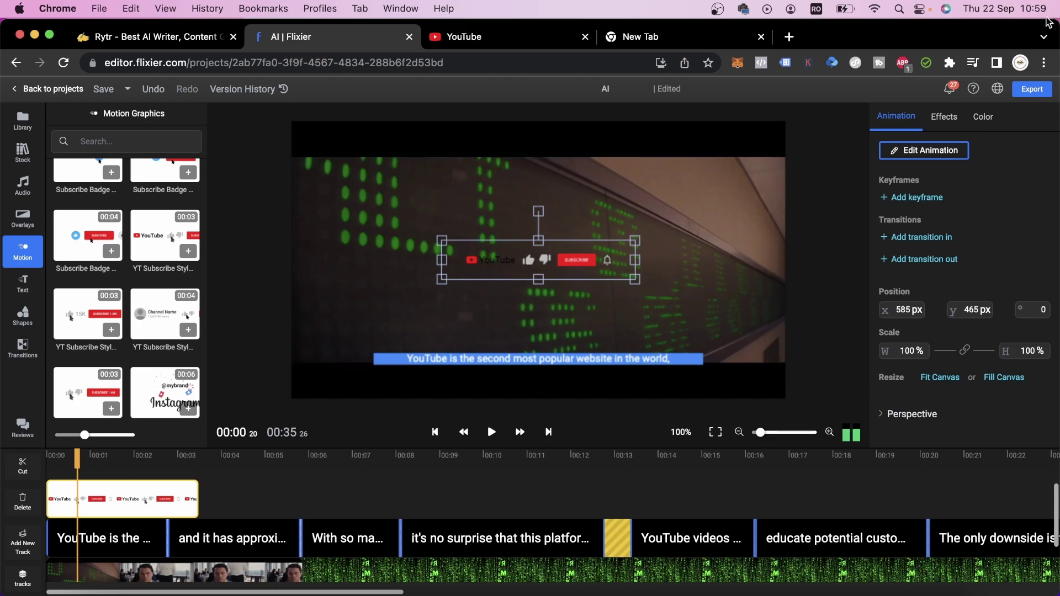
Replace the graphic's SUBSCRIBED wording with 'Th' and save the animation.
click(932, 154)
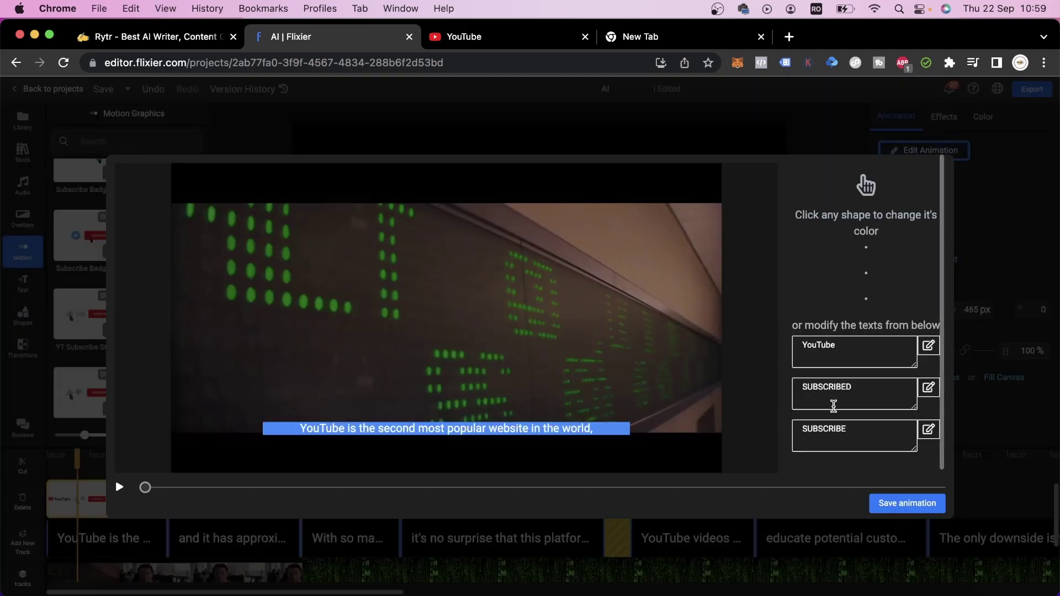
double_click(840, 387)
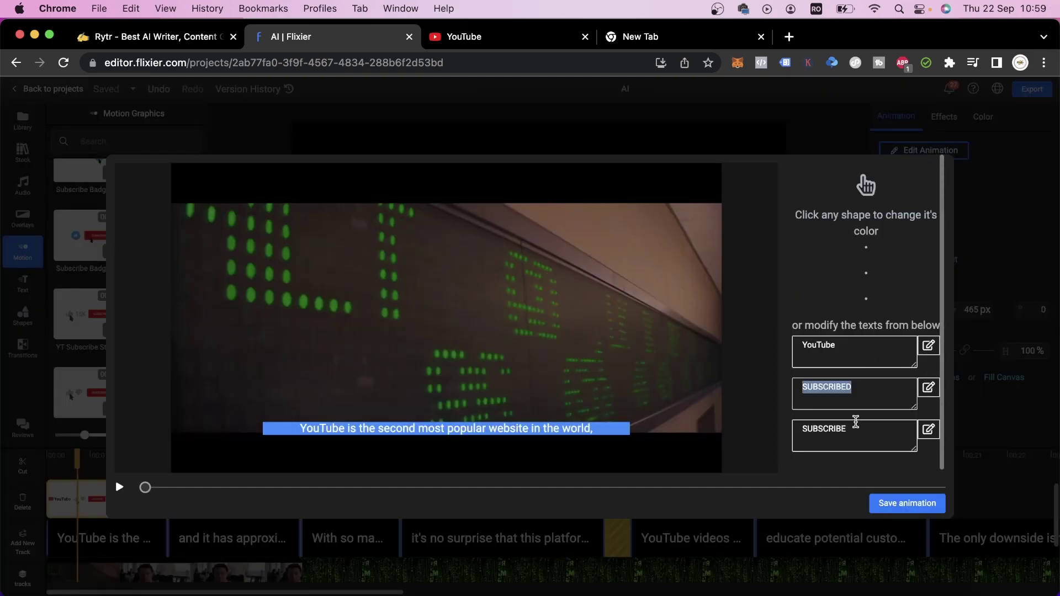
text(Th)
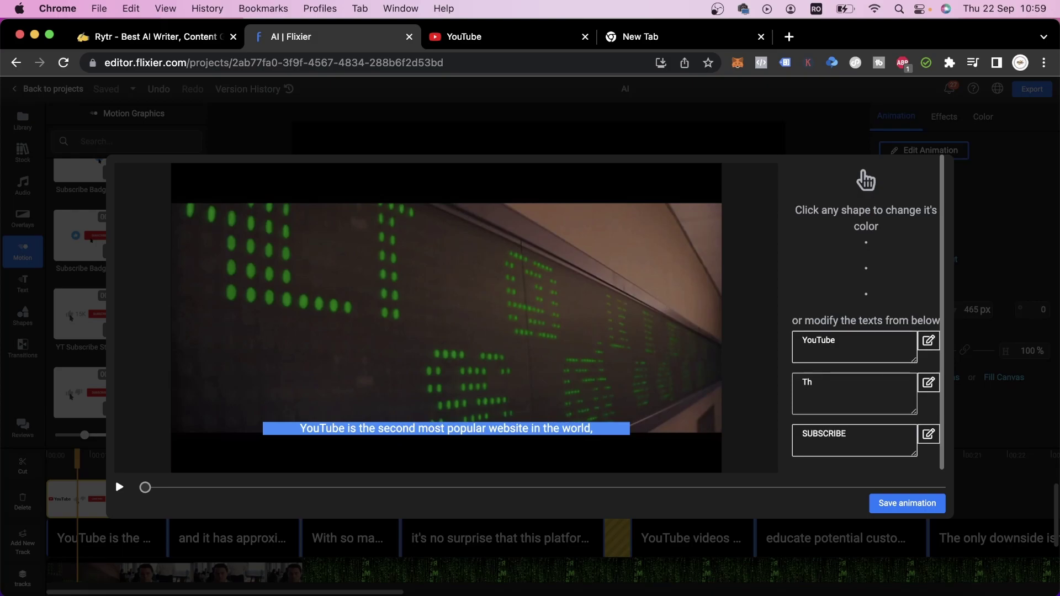
click(52, 456)
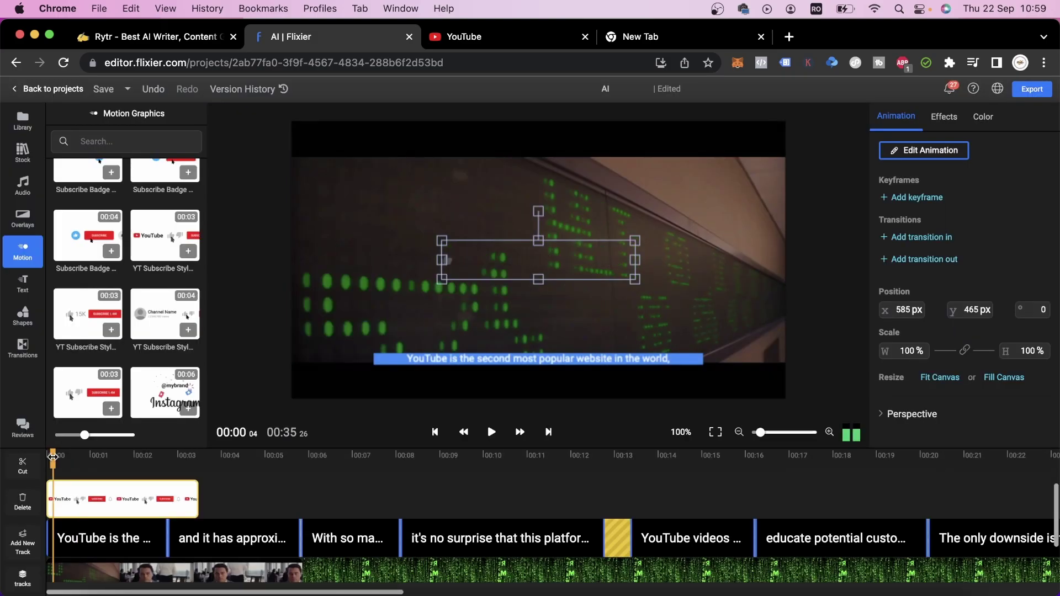
Play the project's opening, then pause and select the subscribe graphic clip.
key(space)
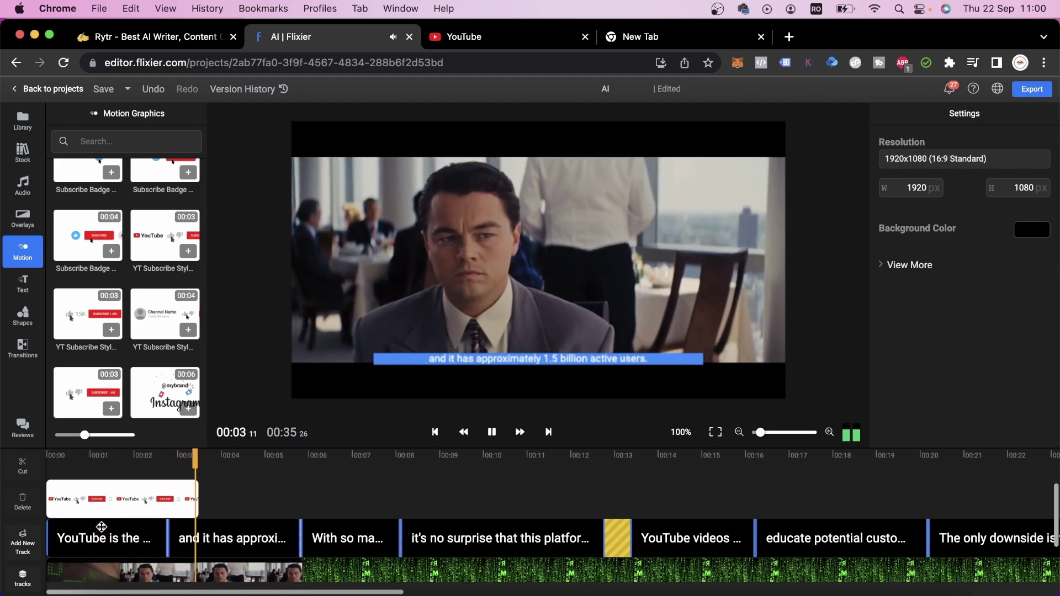
click(101, 527)
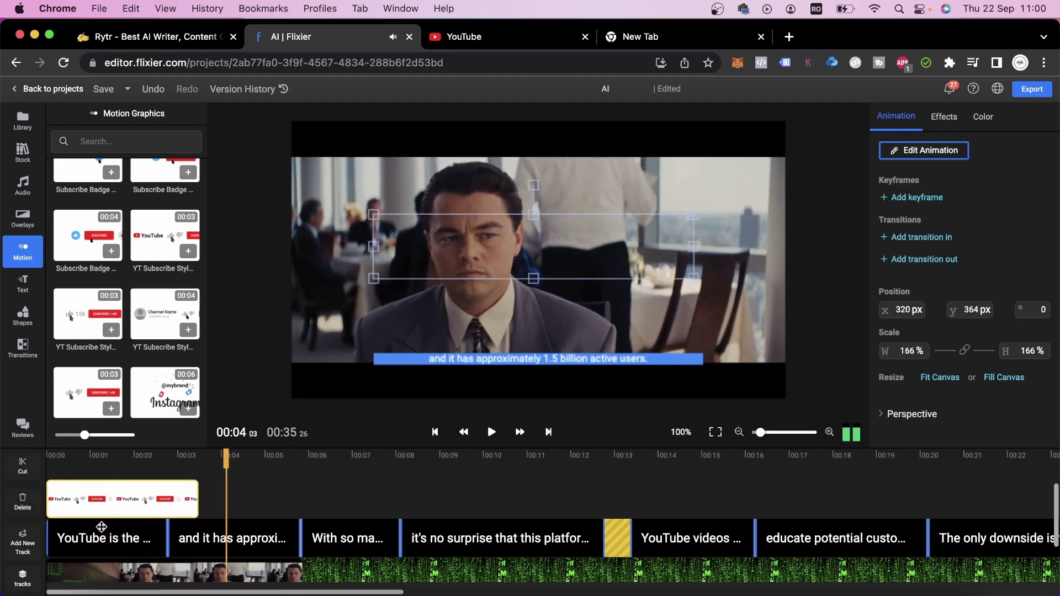